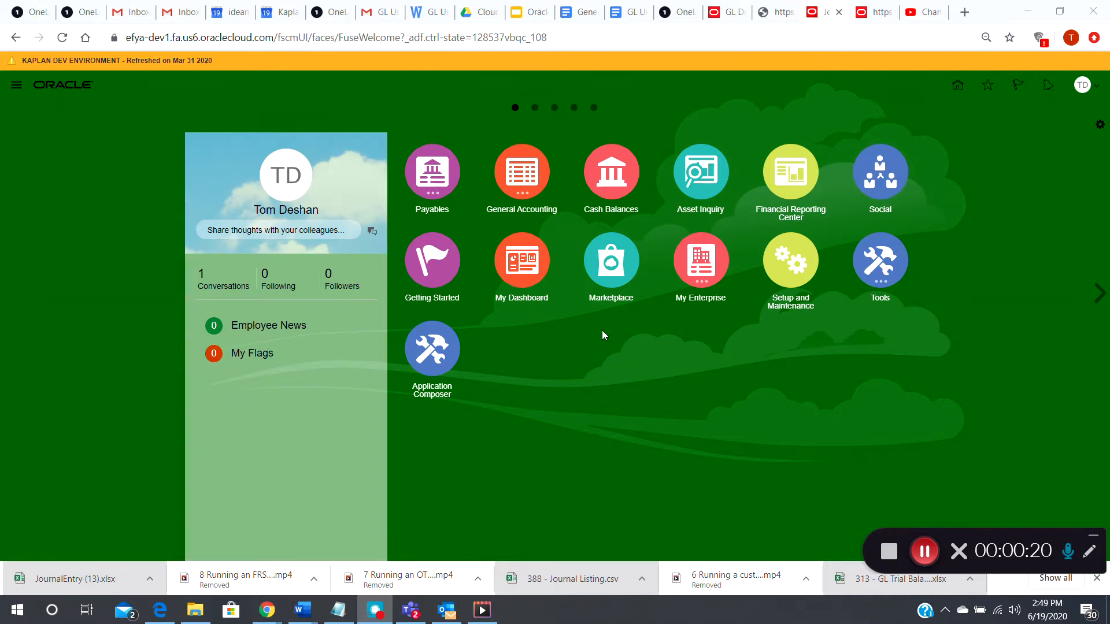
- Go to General Accounting and open its Journals work area
click(522, 213)
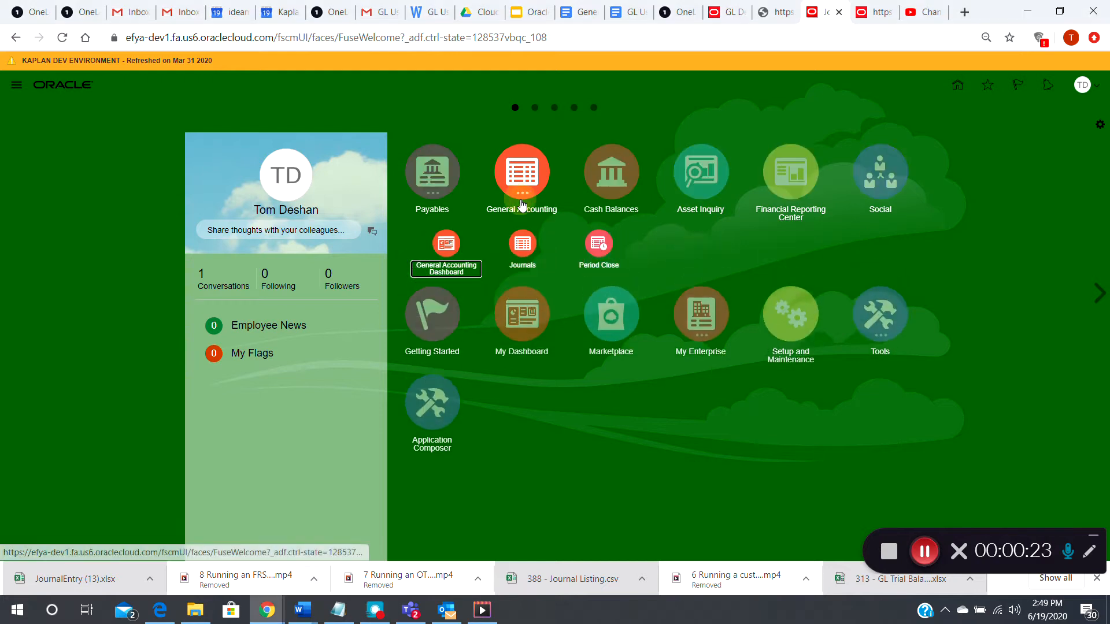
click(523, 254)
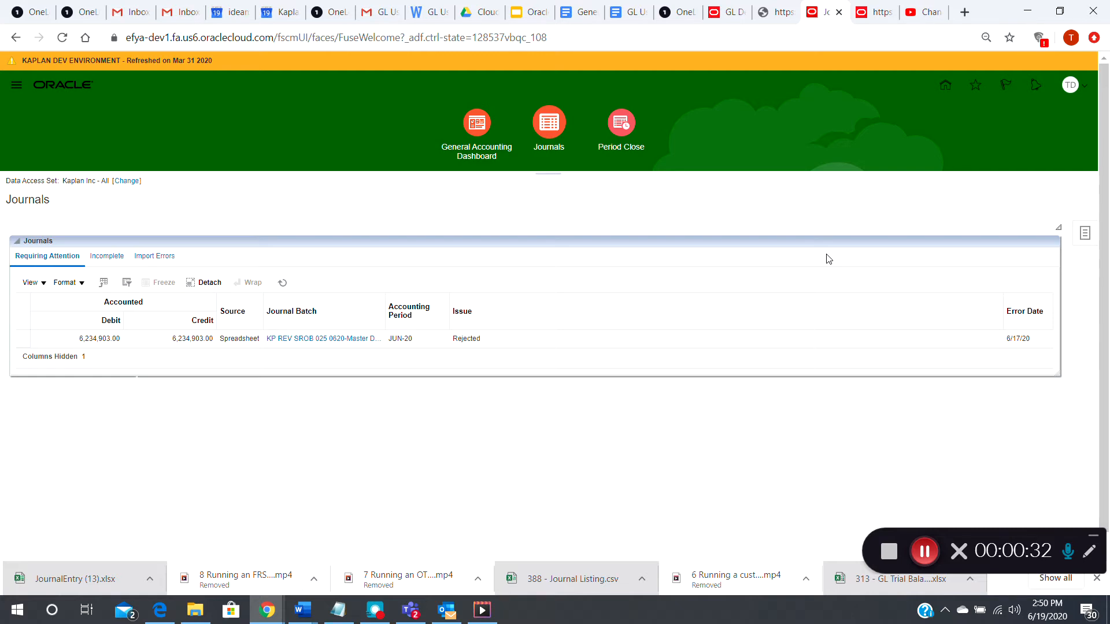
- Download the Create Journal in Spreadsheet workbook JournalEntry (14).xlsx from the Tasks panel and open it
click(1086, 237)
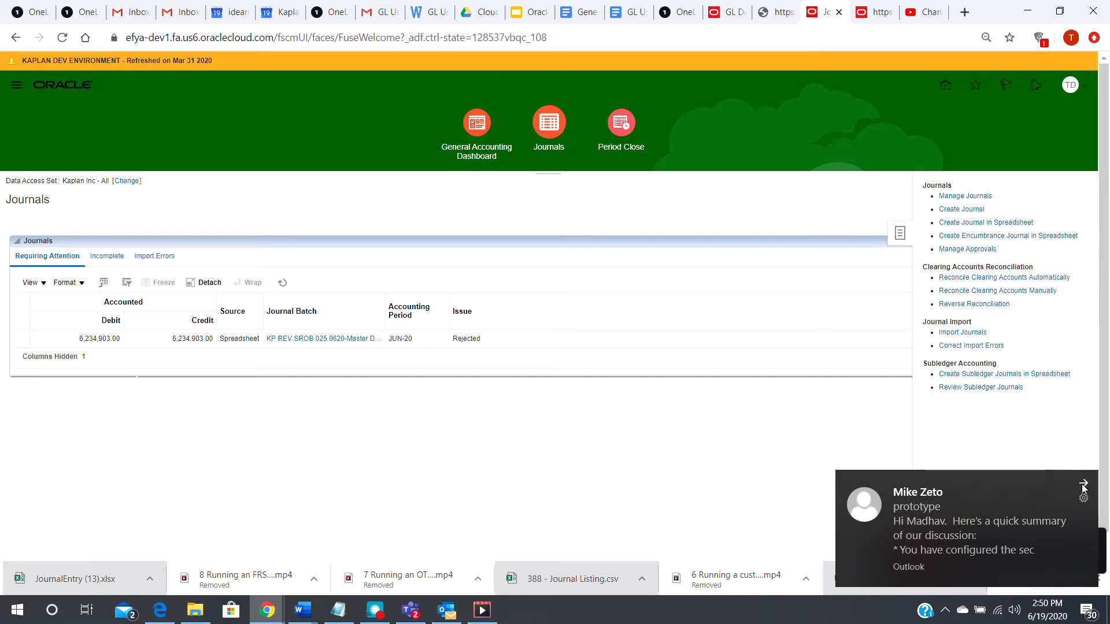
click(1084, 485)
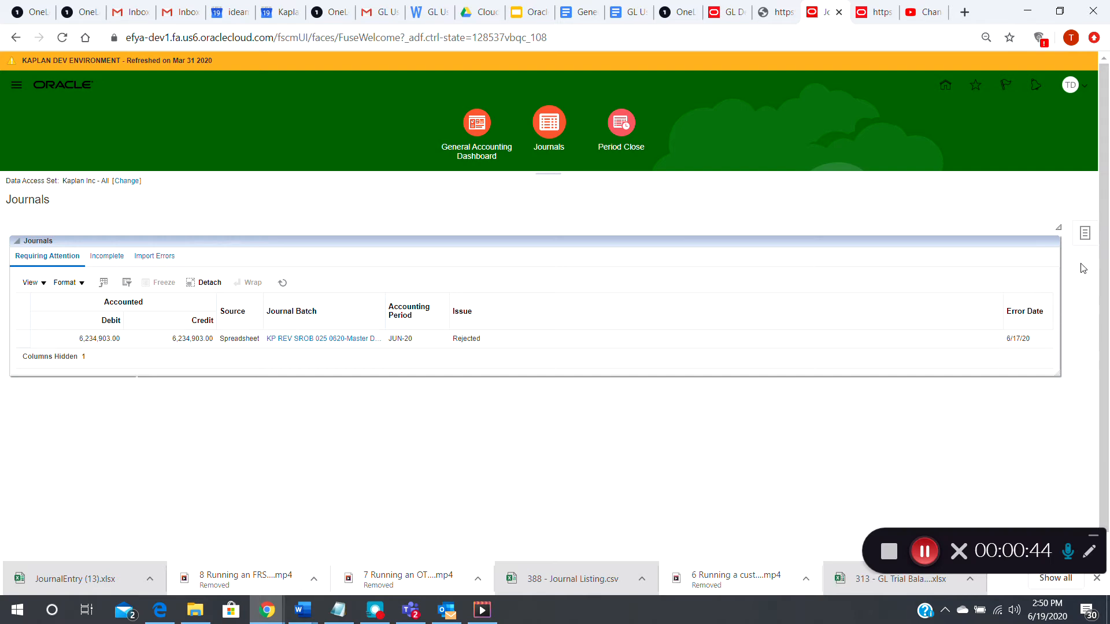
click(1085, 233)
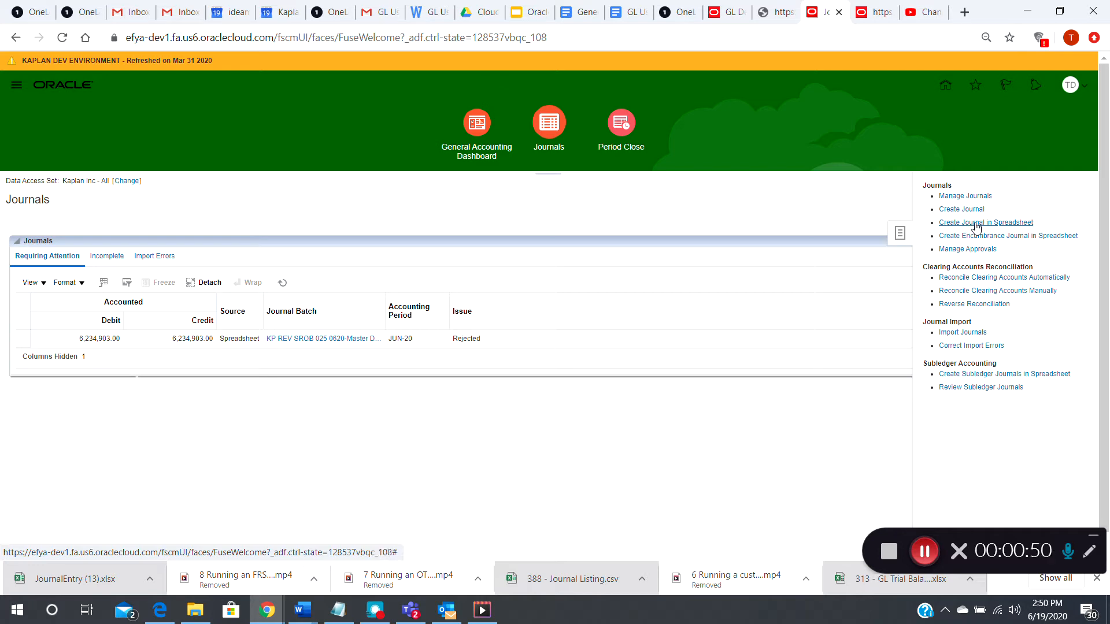
click(977, 226)
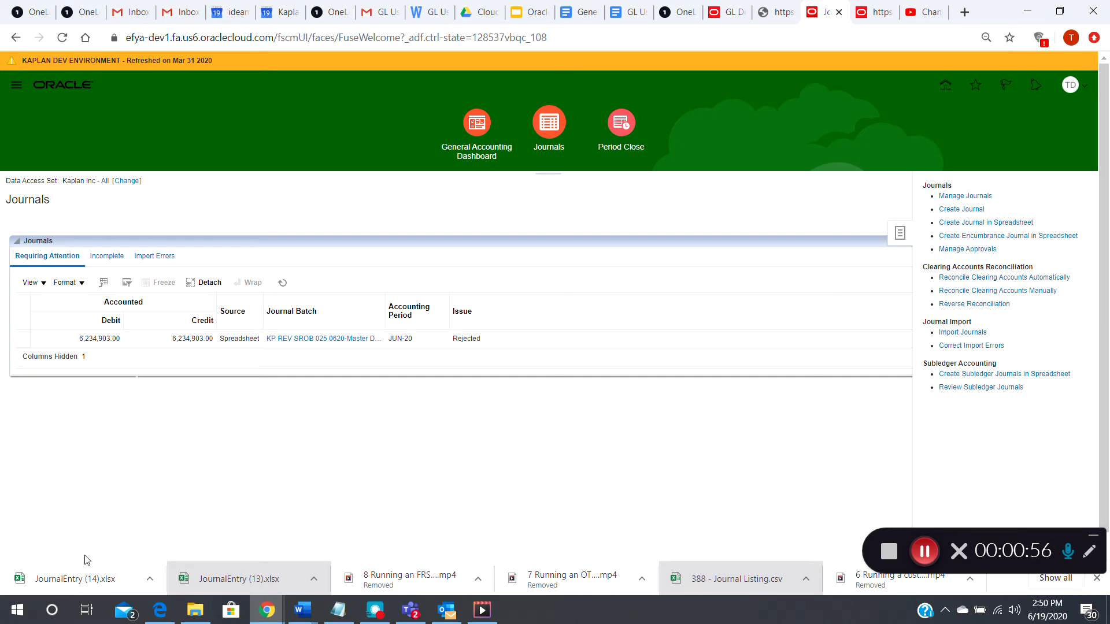
click(59, 578)
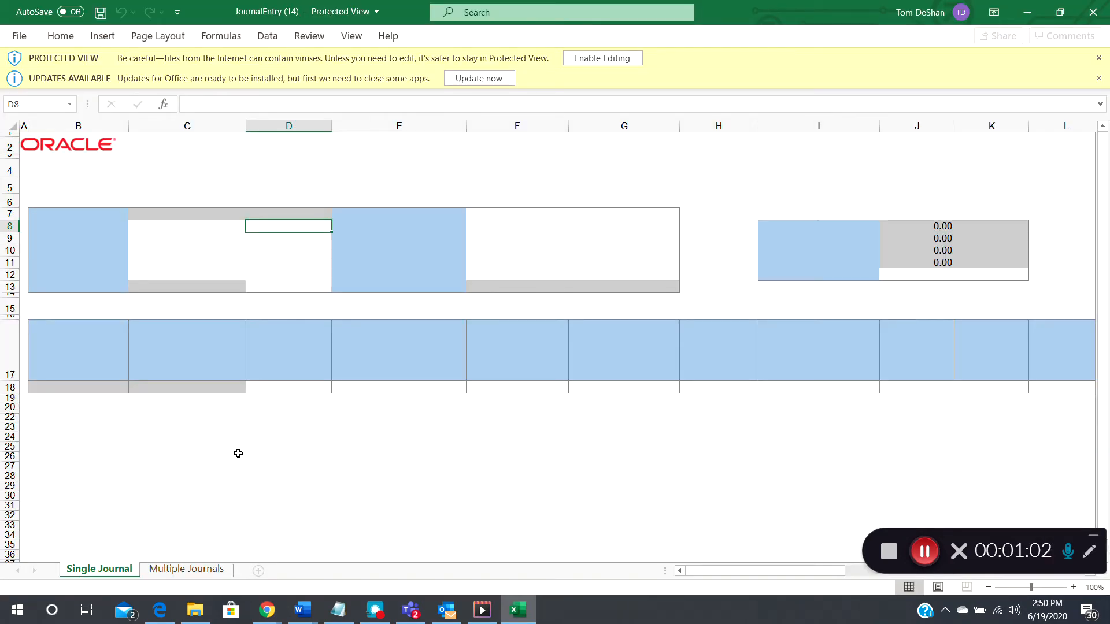
- Enable editing of JournalEntry (14).xlsx, connect it to Oracle and sign in
click(589, 58)
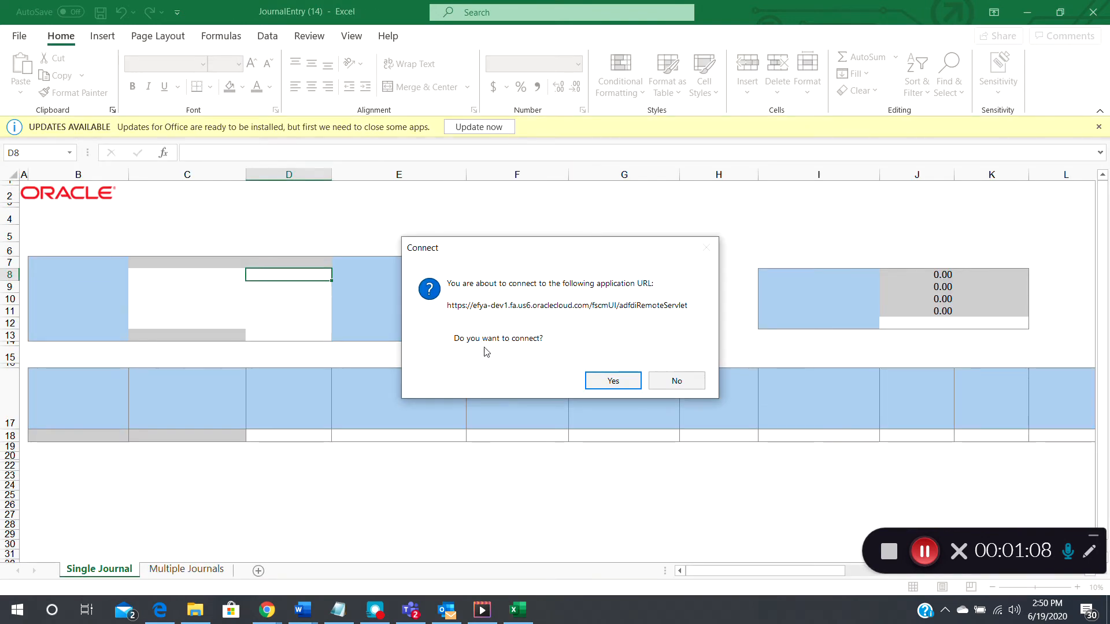
click(611, 383)
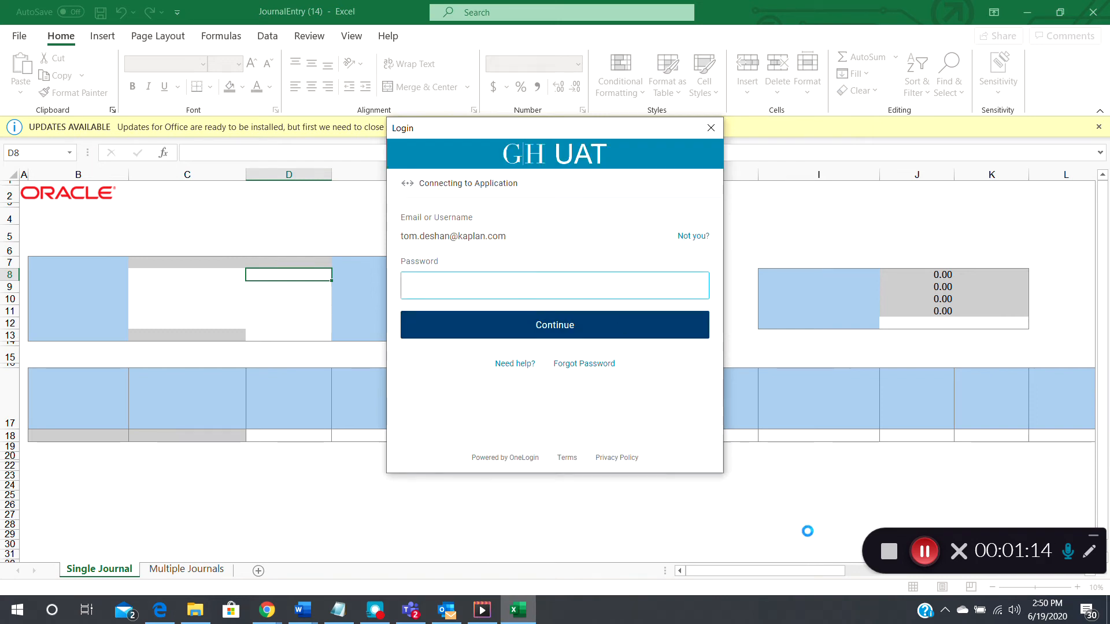
click(923, 552)
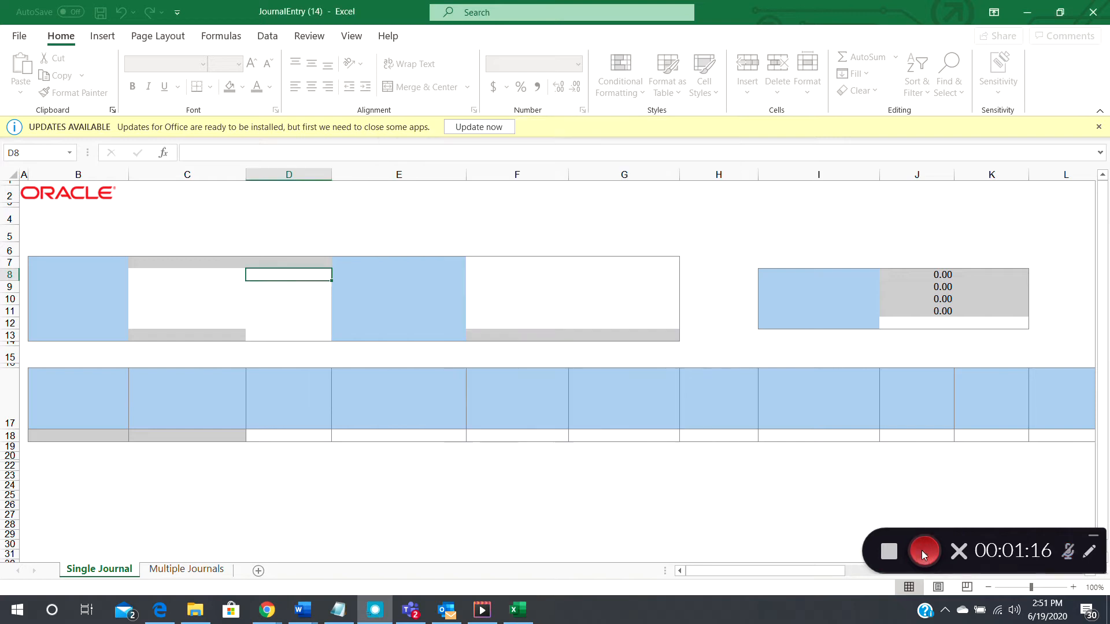
click(923, 551)
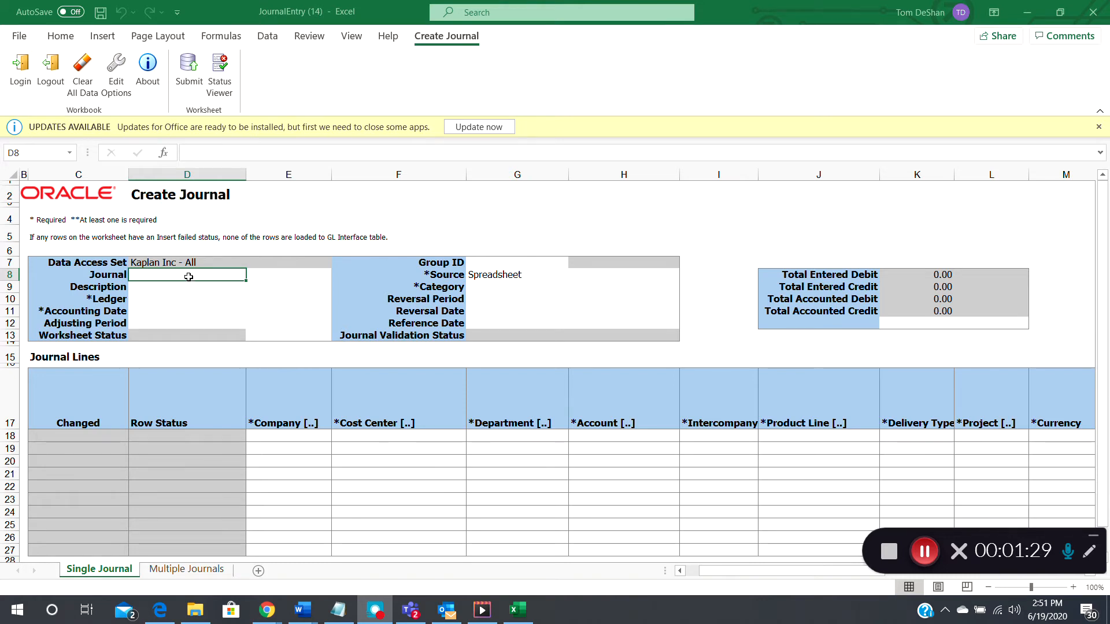
- Enter 'Reversing JE' as the journal name and copy it into the Description
click(187, 276)
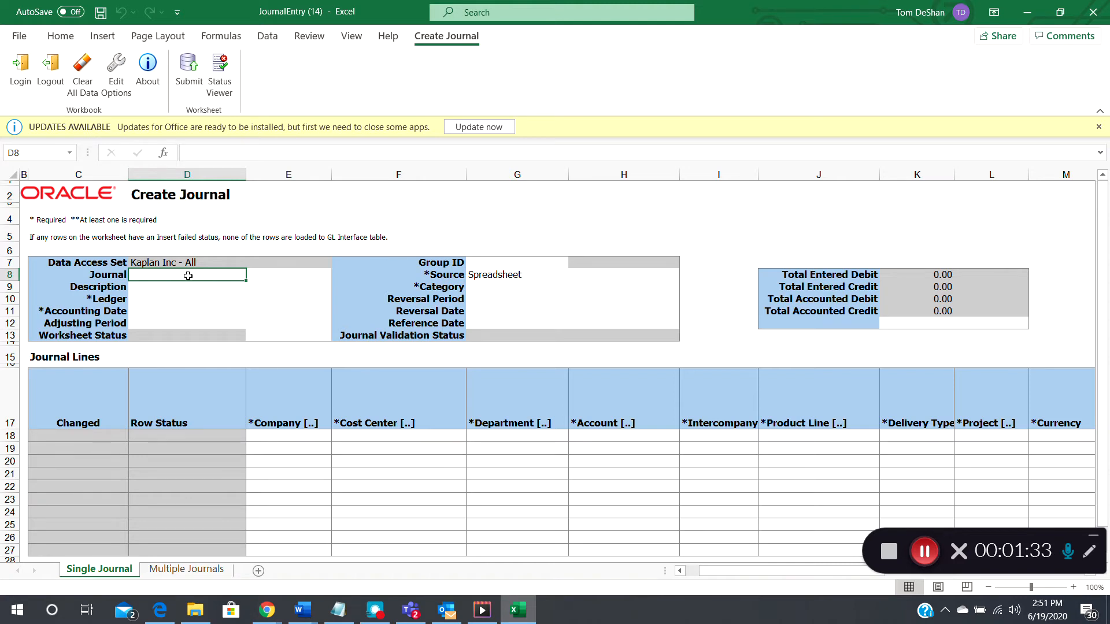
text(Reversing JE)
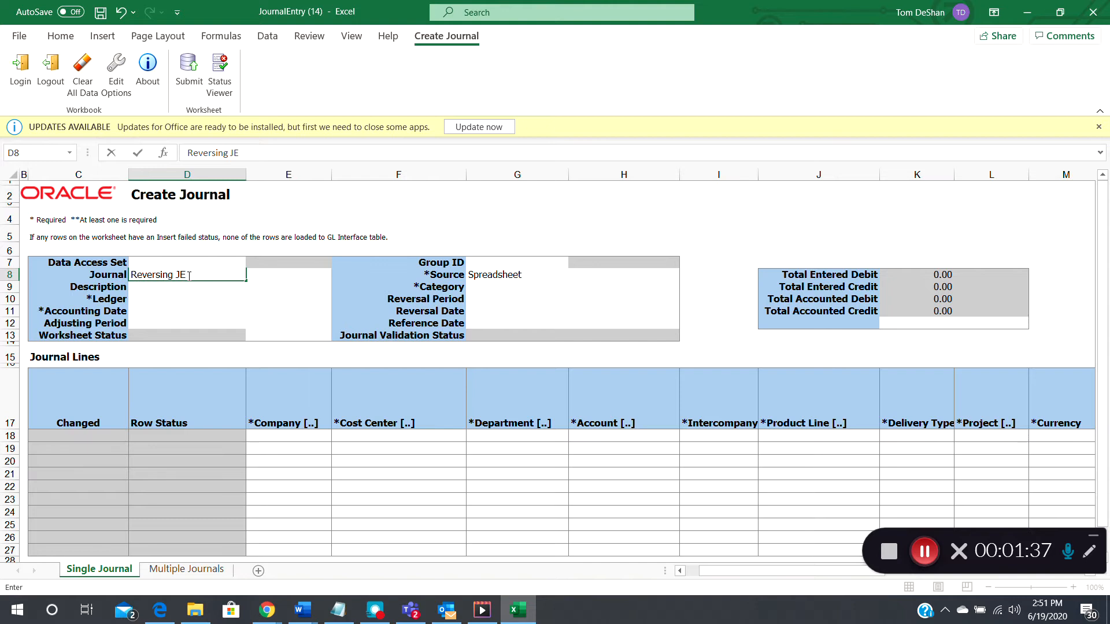
key(Return)
click(188, 275)
key(ctrl+c)
click(184, 286)
key(Return)
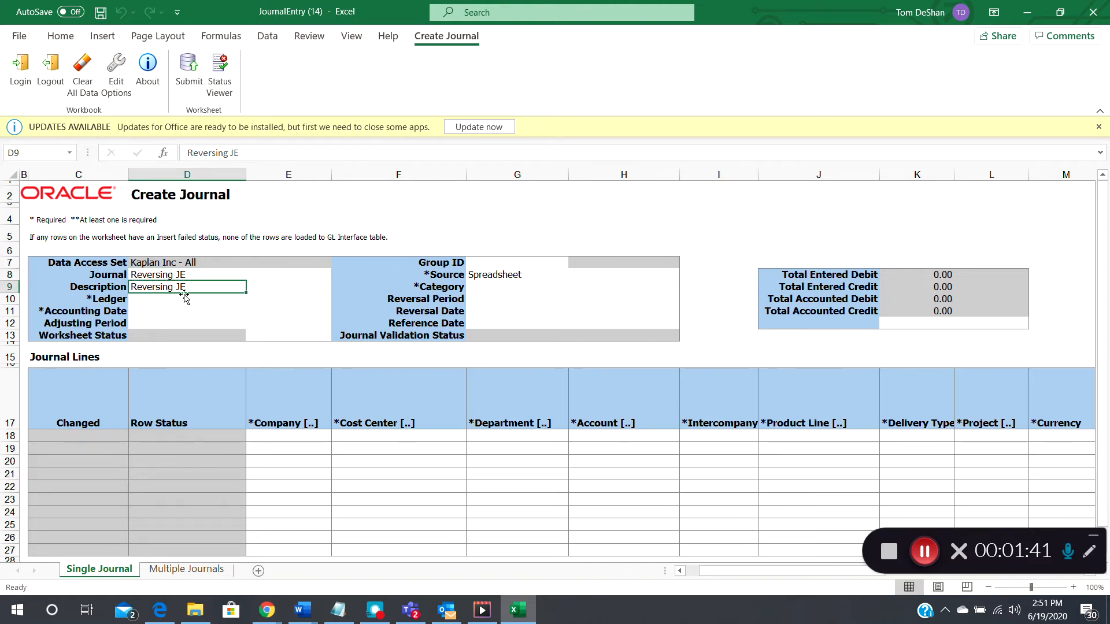
- Set the ledger to KUSD and the accounting date to 6/30/2020
click(183, 304)
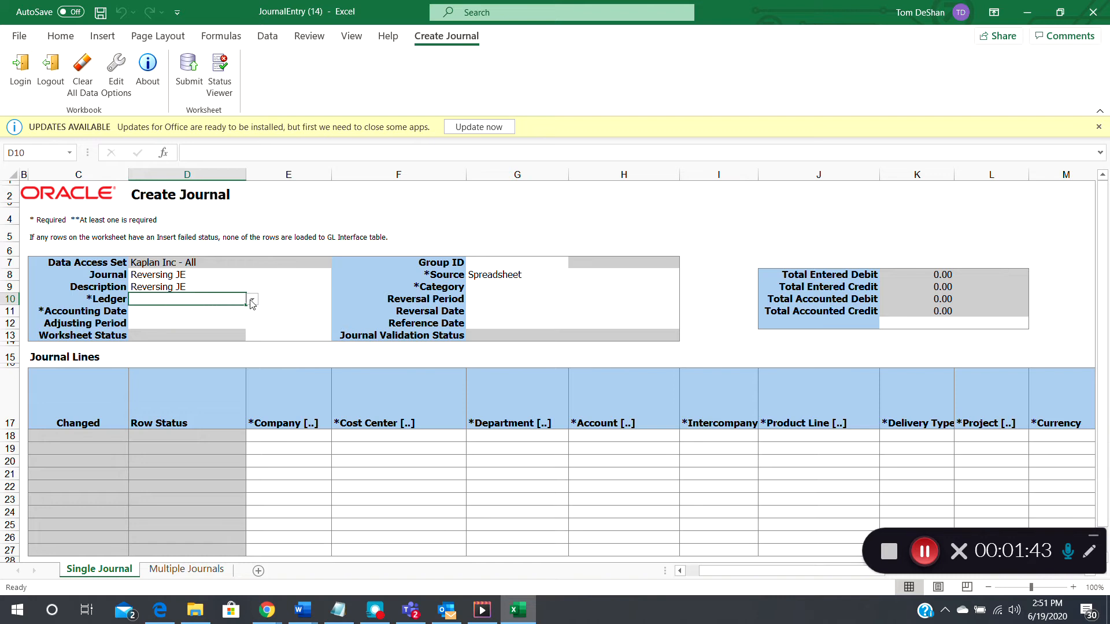
click(253, 301)
drag(254, 334, 256, 348)
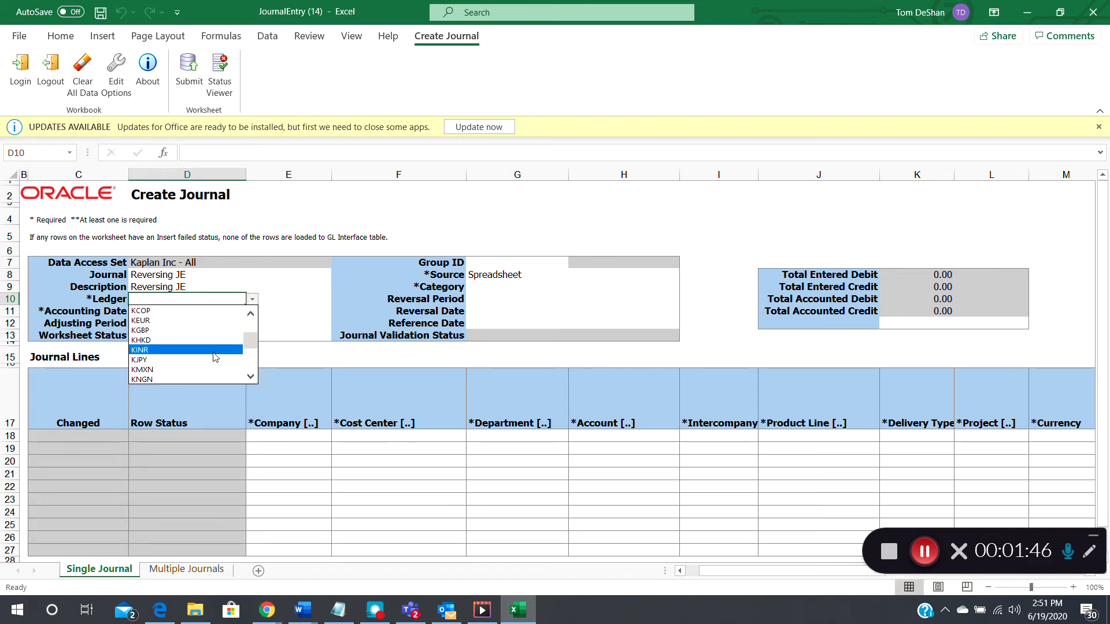
click(249, 370)
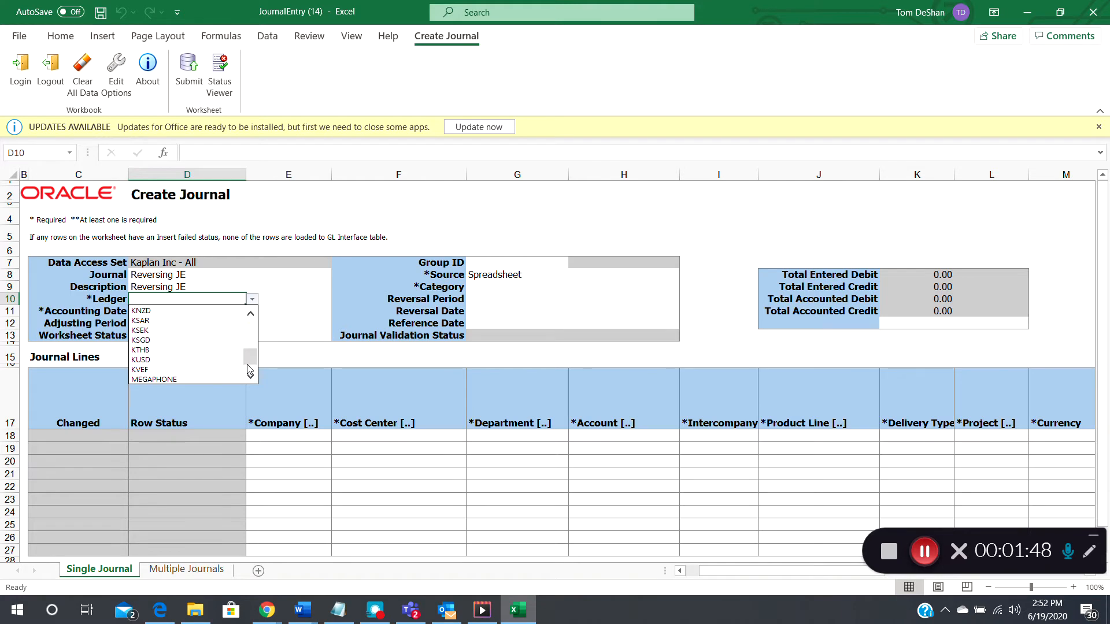
click(188, 364)
click(159, 313)
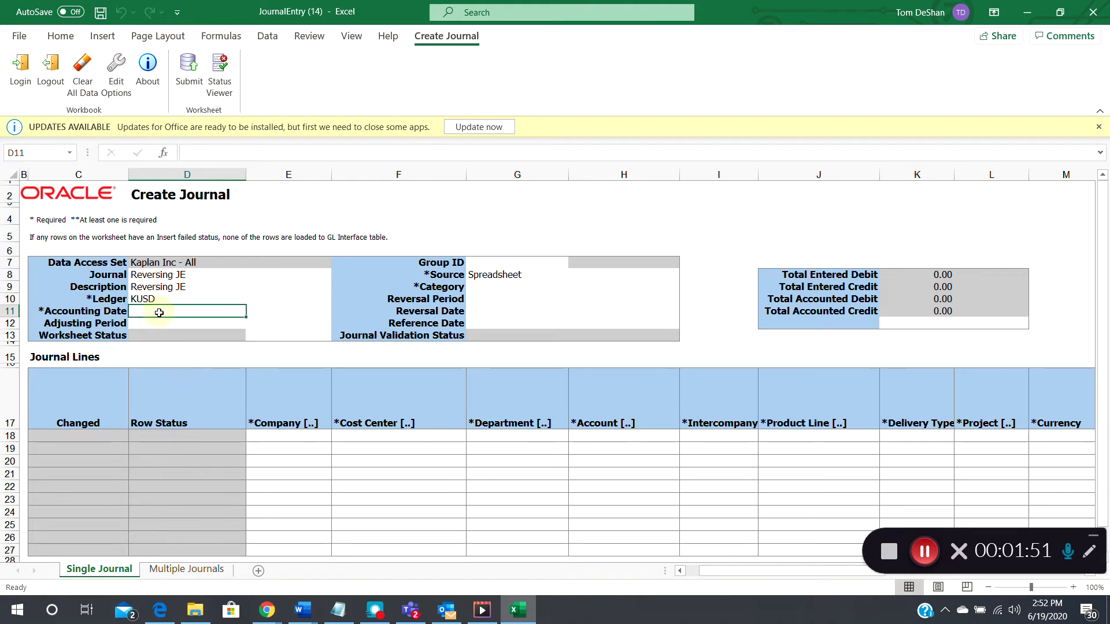
text(6/30)
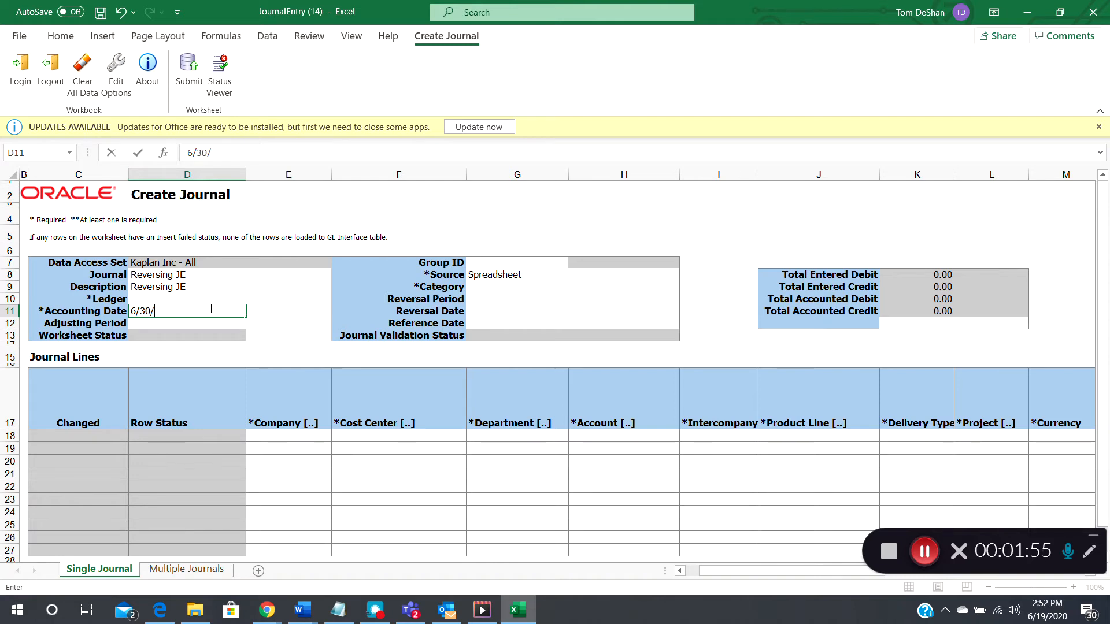
text(/2020)
key(Tab)
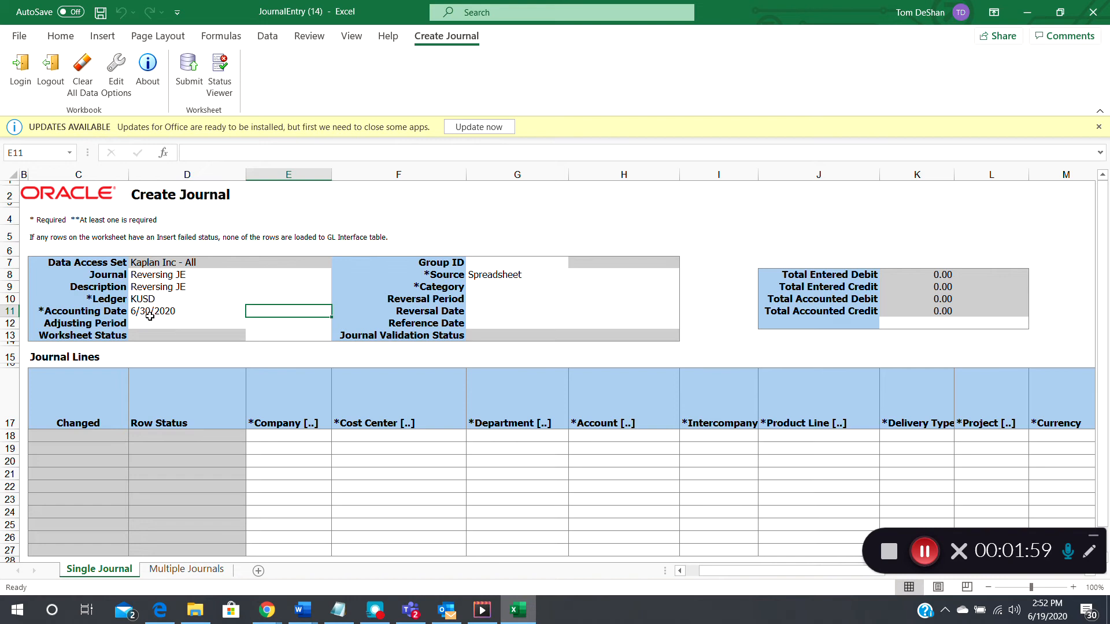
- Search the Category lookup for 'Auto' and set the journal category to AutoReverse
click(486, 289)
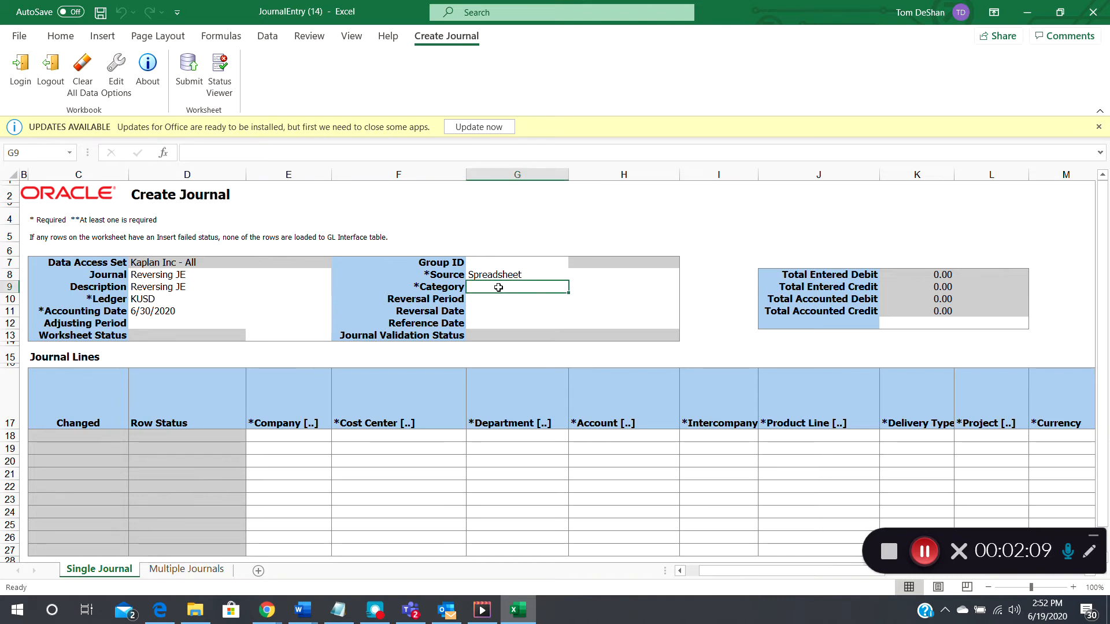
double_click(498, 288)
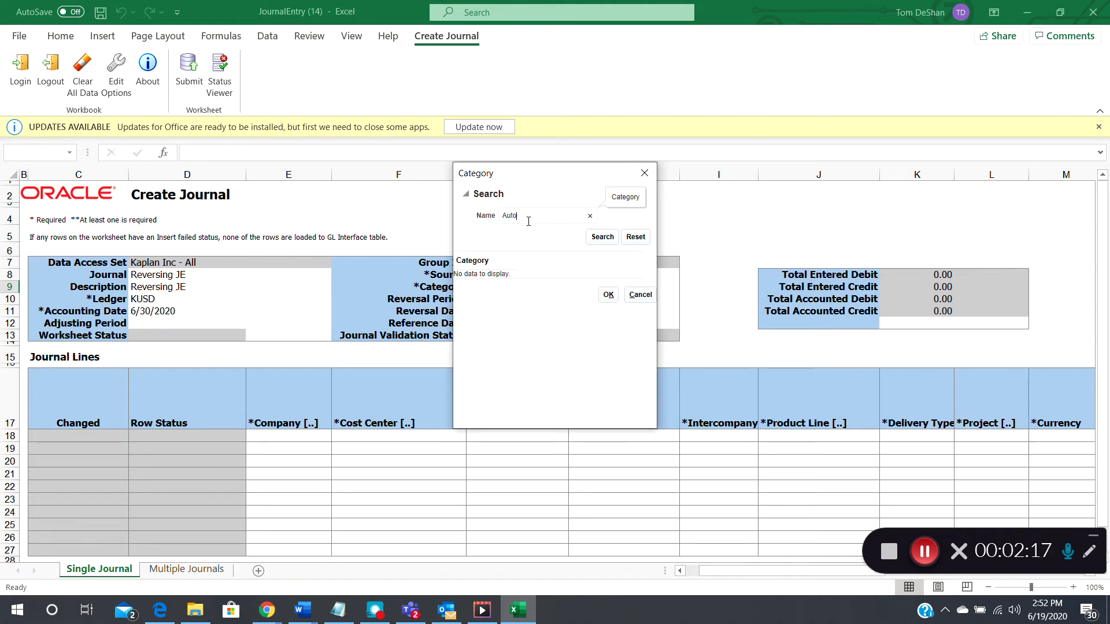
click(601, 240)
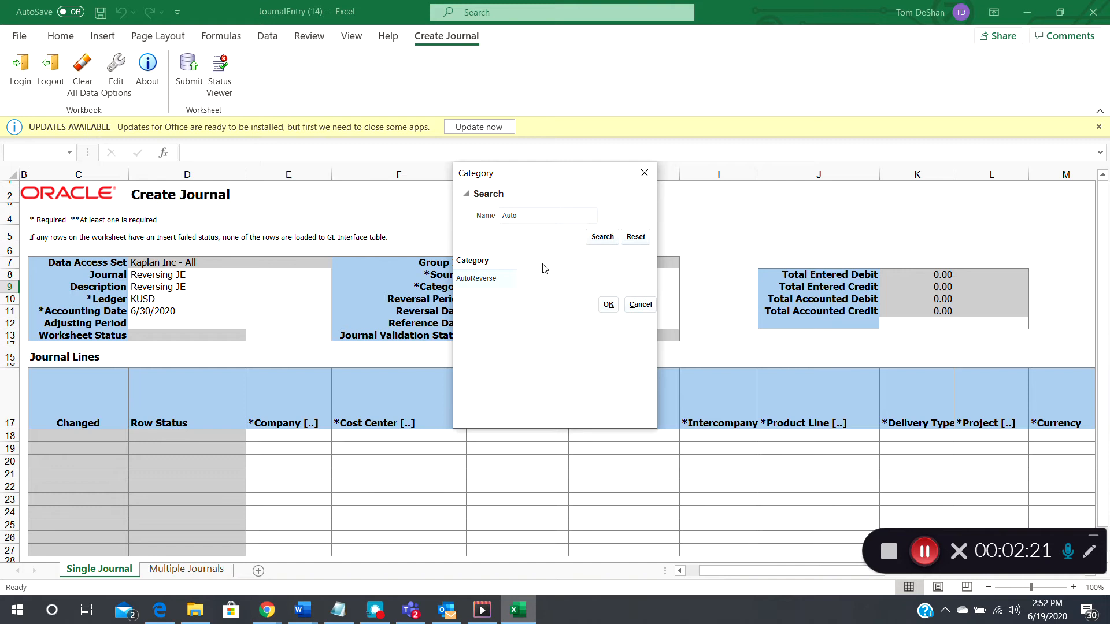
click(485, 278)
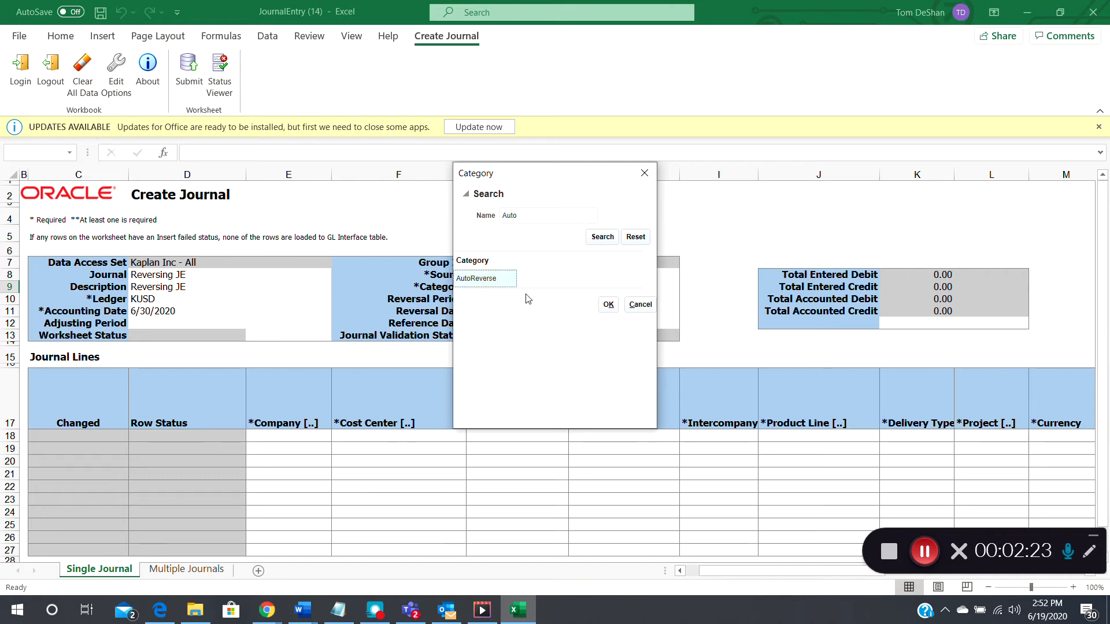
click(608, 306)
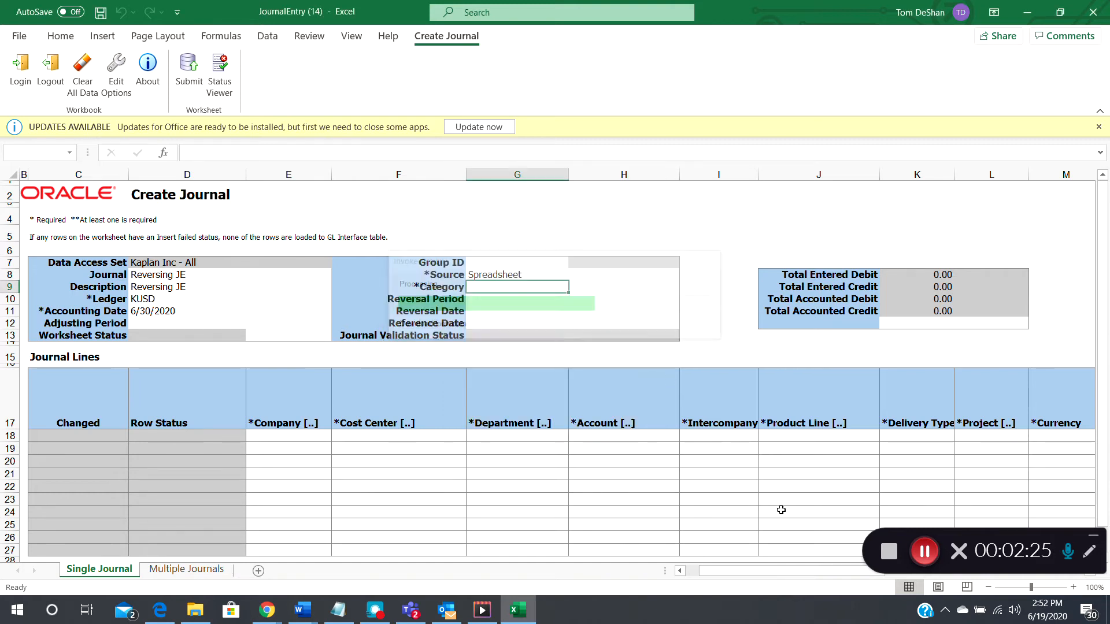
click(925, 552)
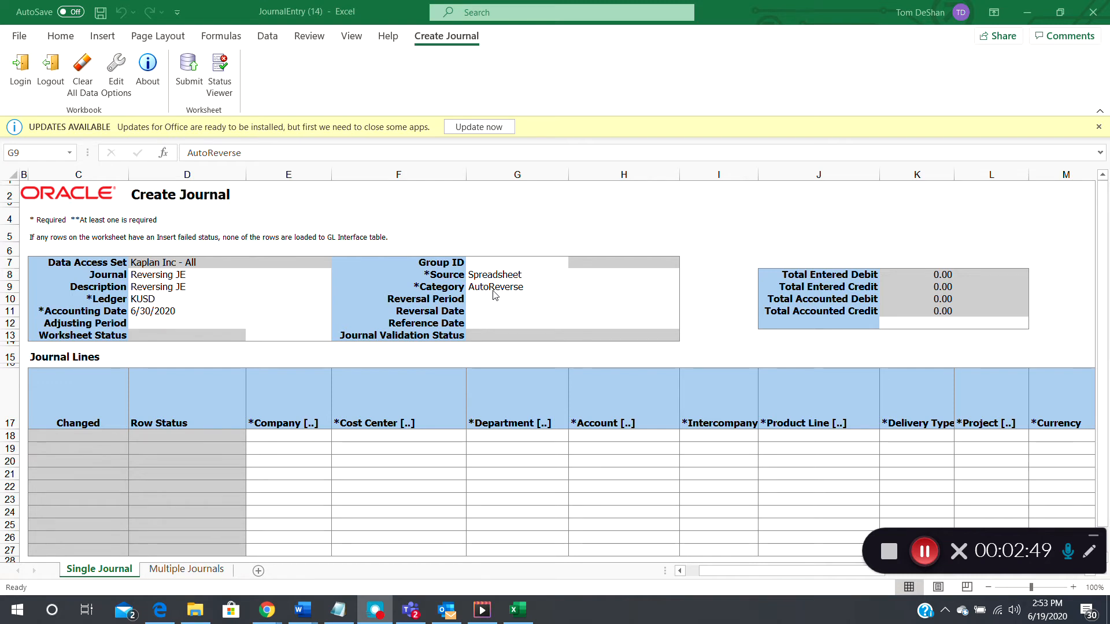
- In line 18's account flexfield, set company 016 Corporate and cost center 100220
double_click(300, 438)
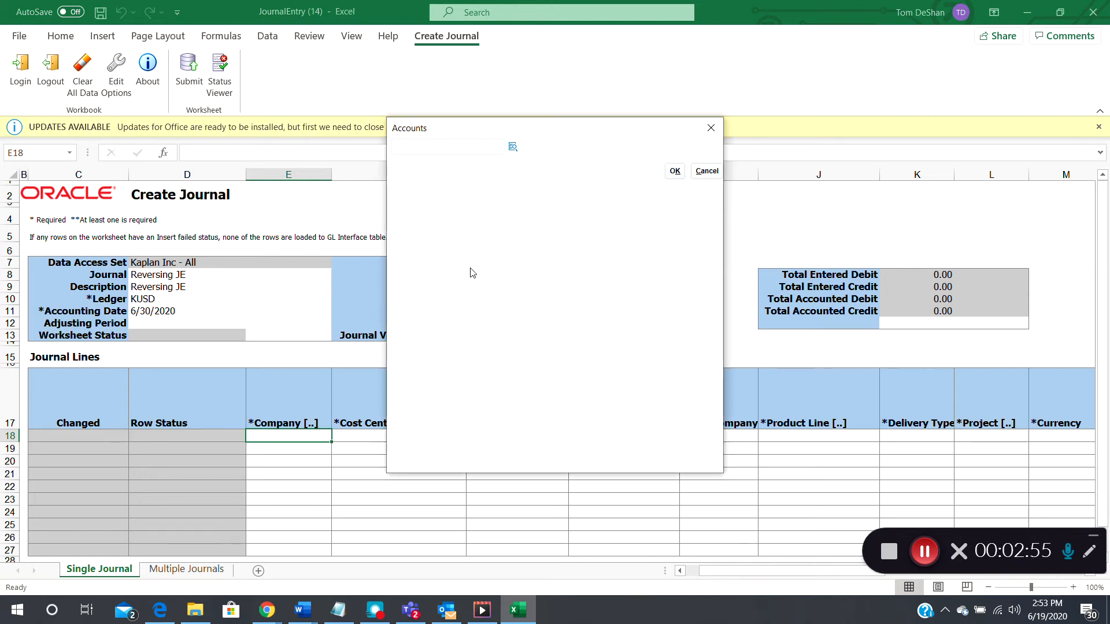
click(513, 147)
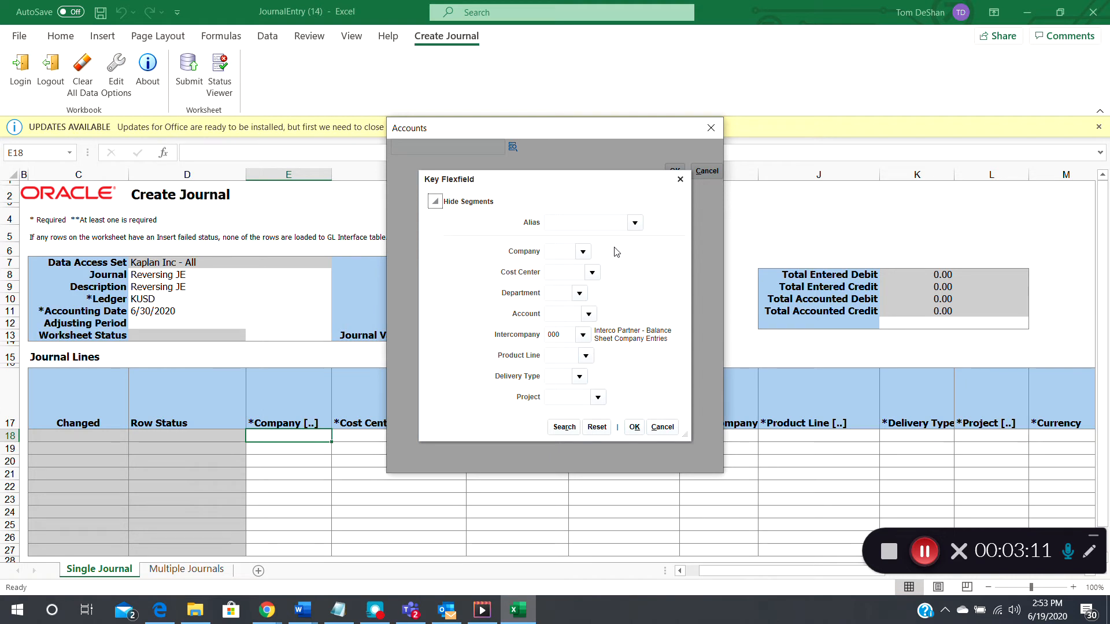
click(583, 252)
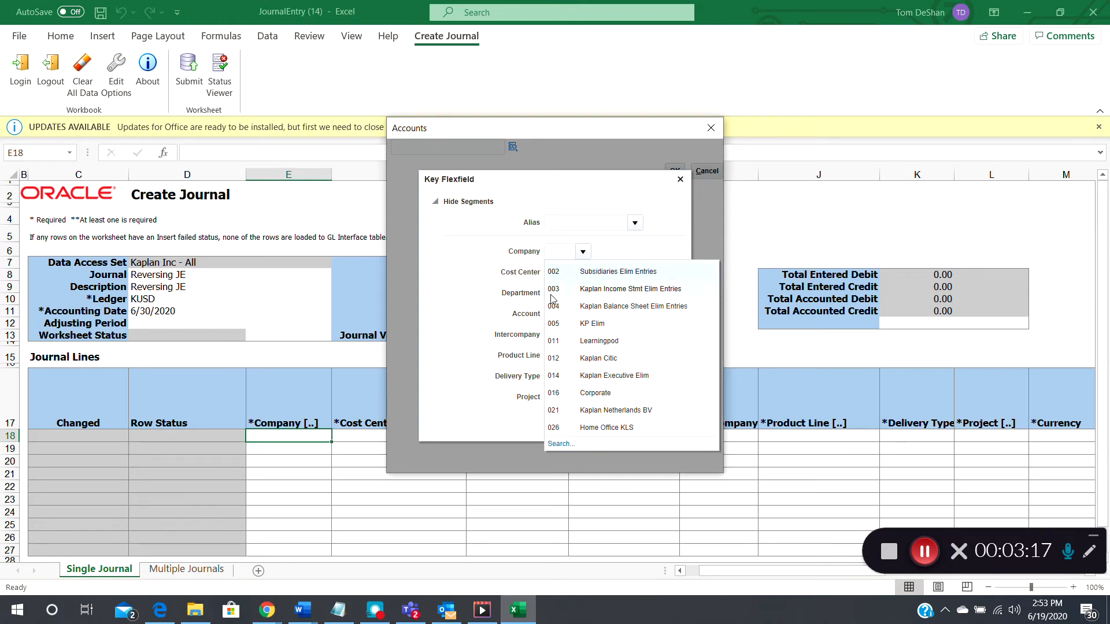
click(596, 394)
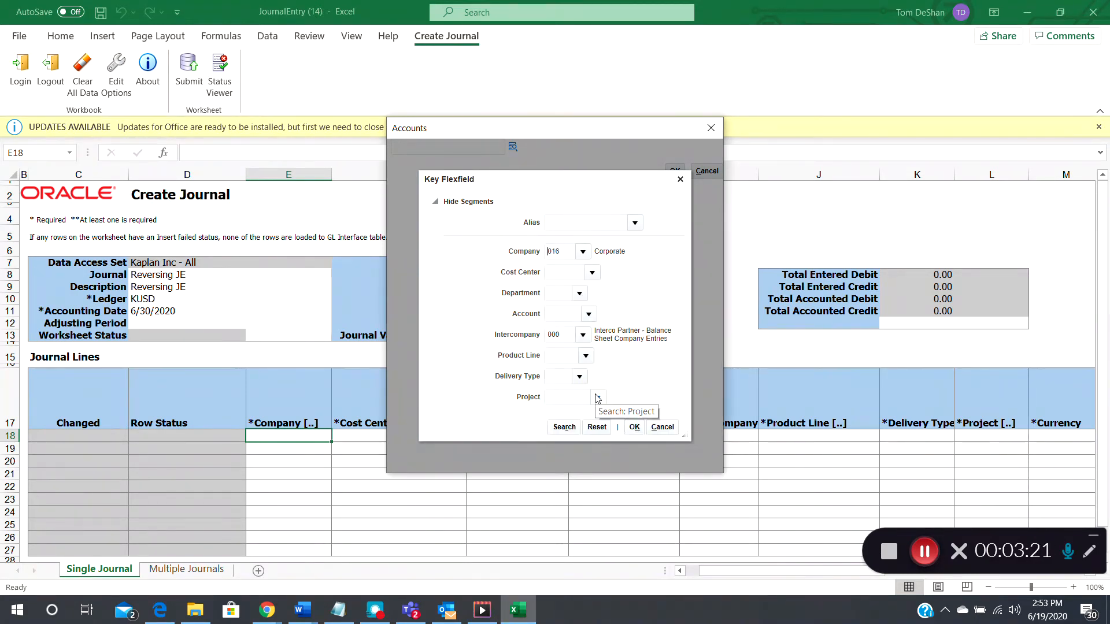
click(558, 274)
text(100220)
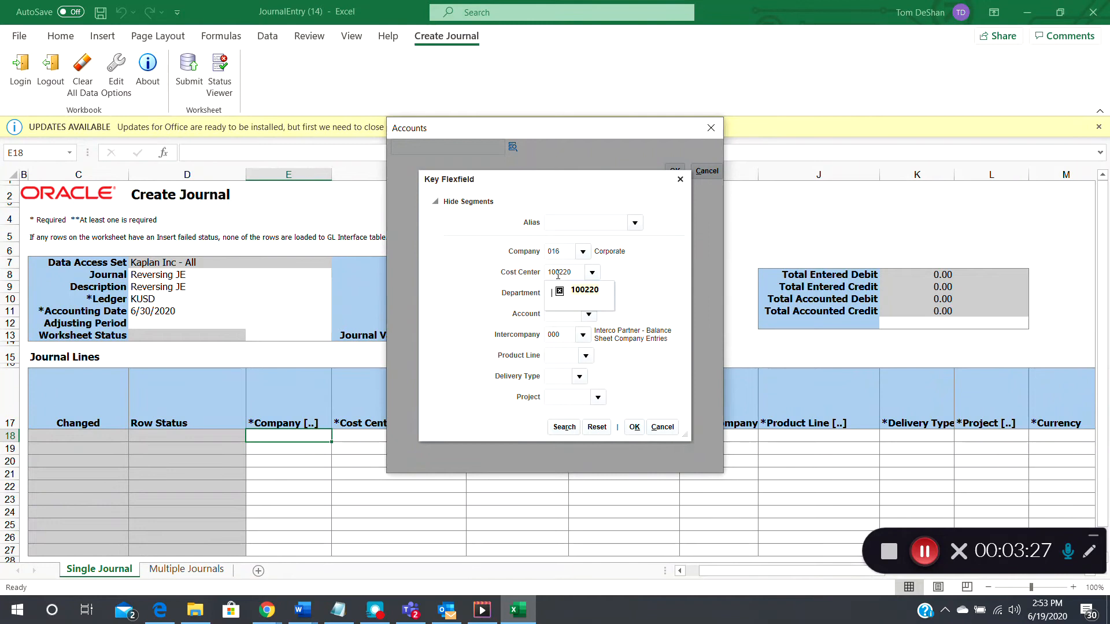
text(0)
key(Tab)
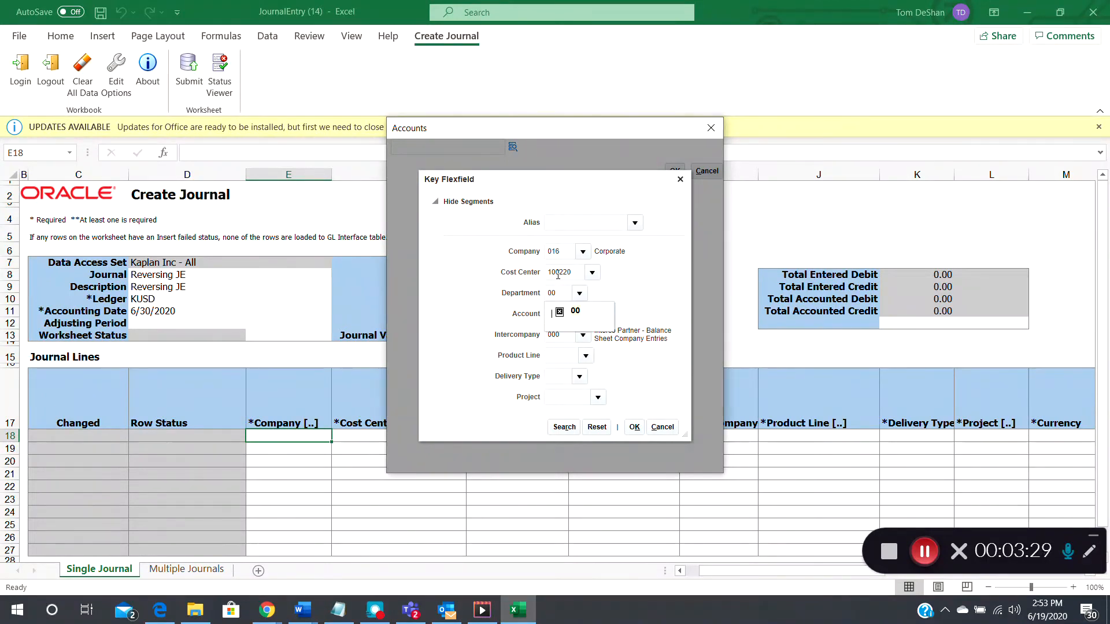
- Add account 76503, product line 0000, delivery type 00, project 00000000, and apply to line 18
text(76503)
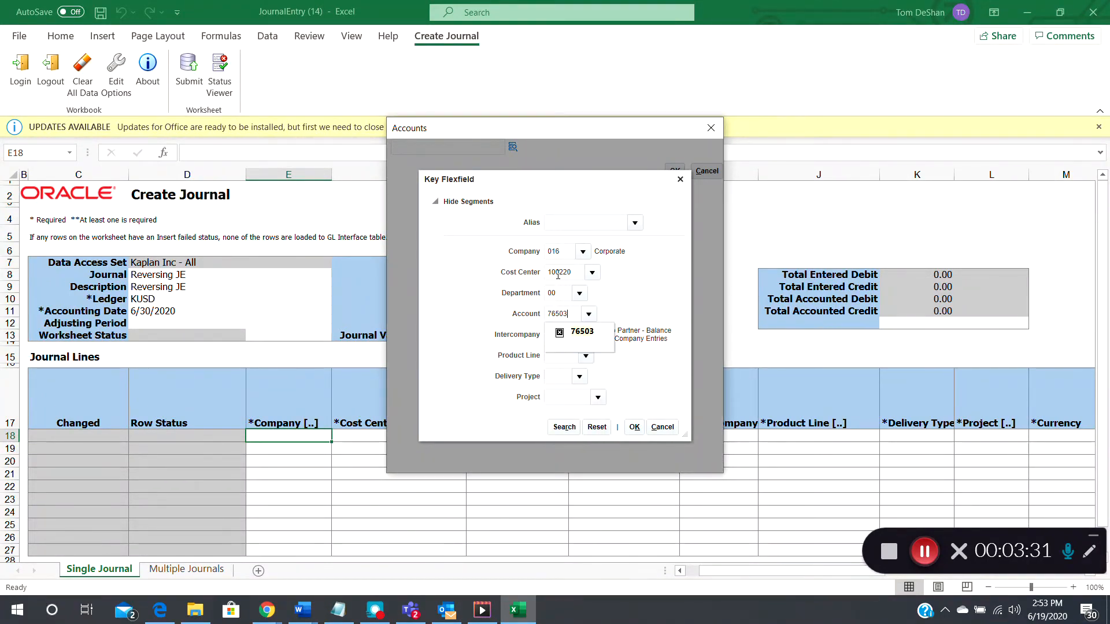
click(577, 331)
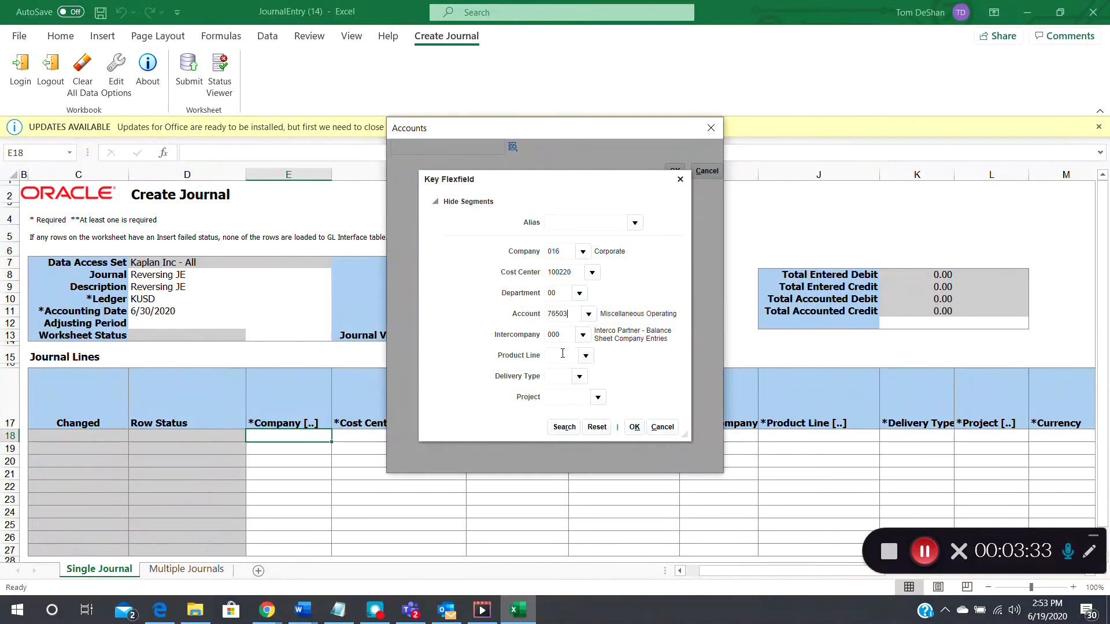
click(560, 358)
text(0000)
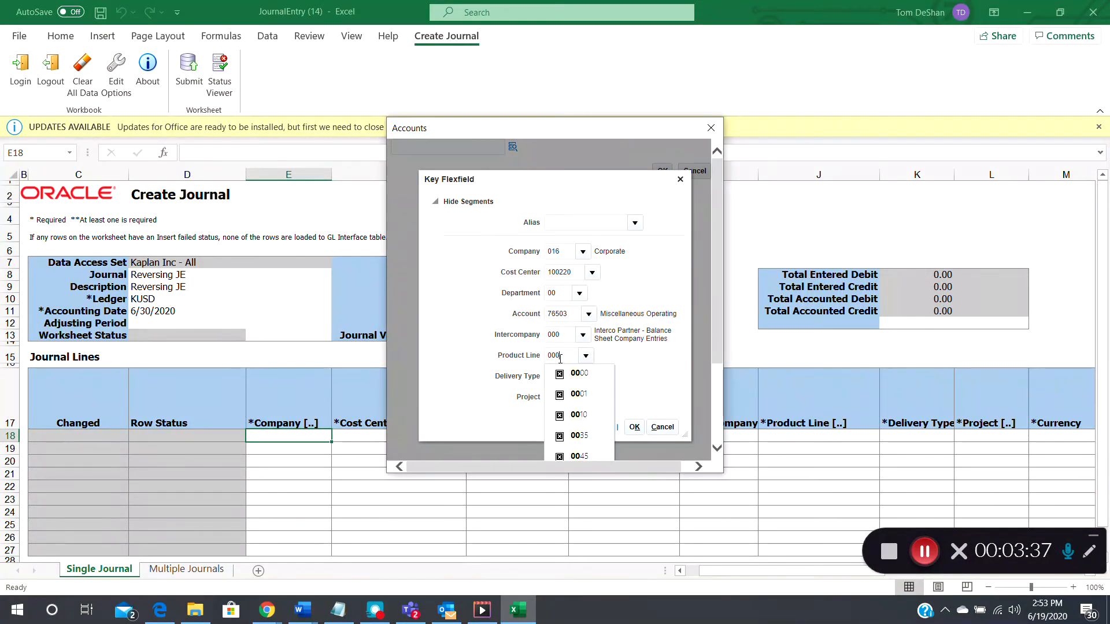
key(Tab)
text(00)
key(Tab)
text(000)
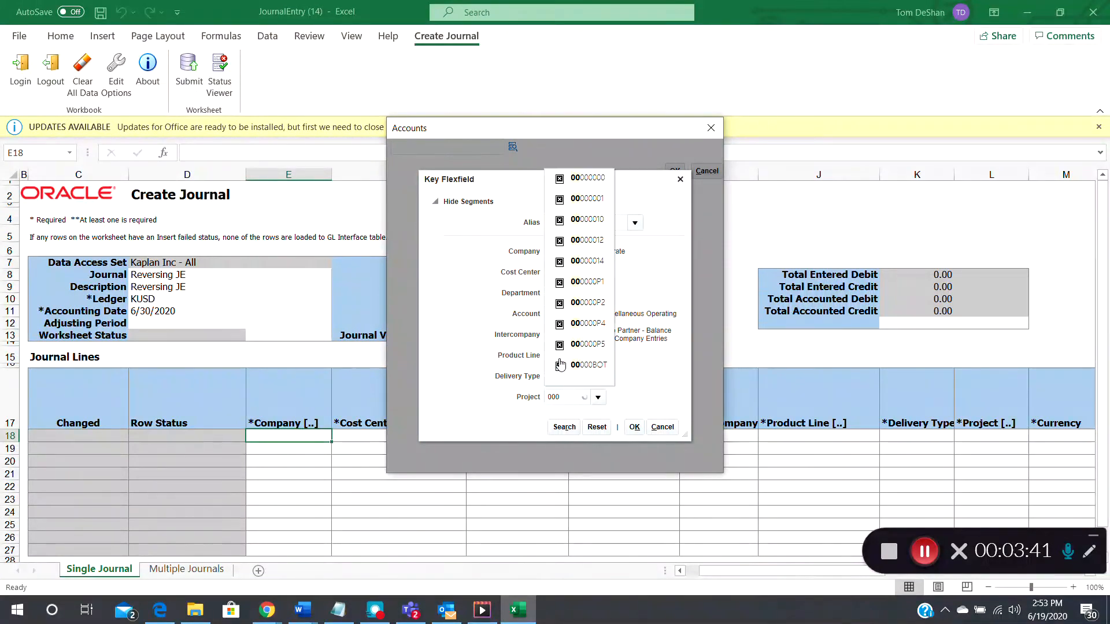
click(588, 178)
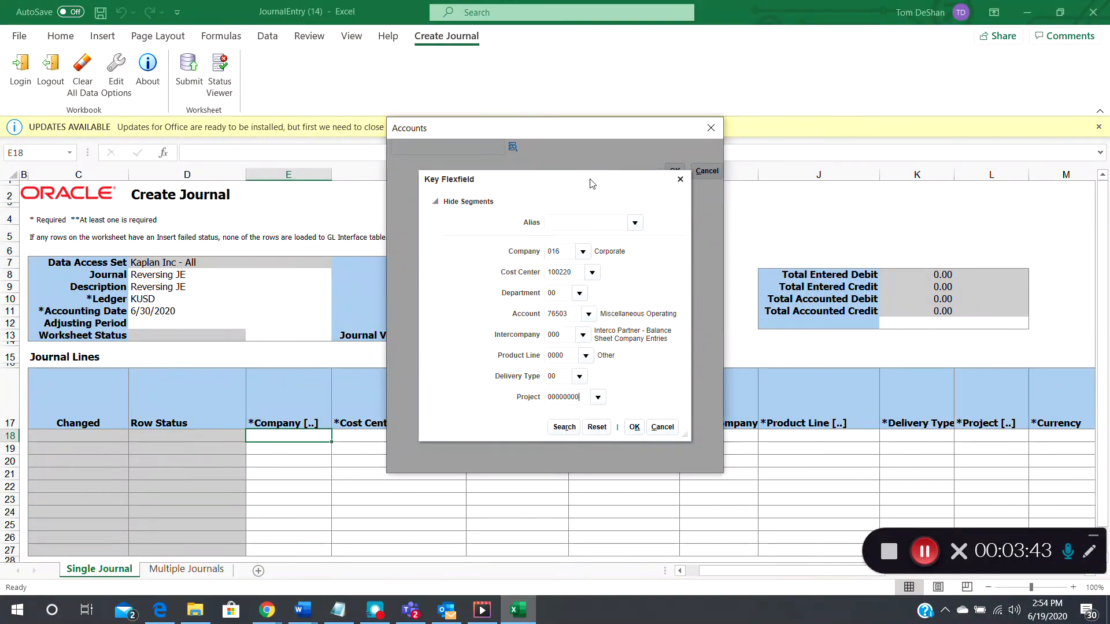
click(634, 428)
click(674, 171)
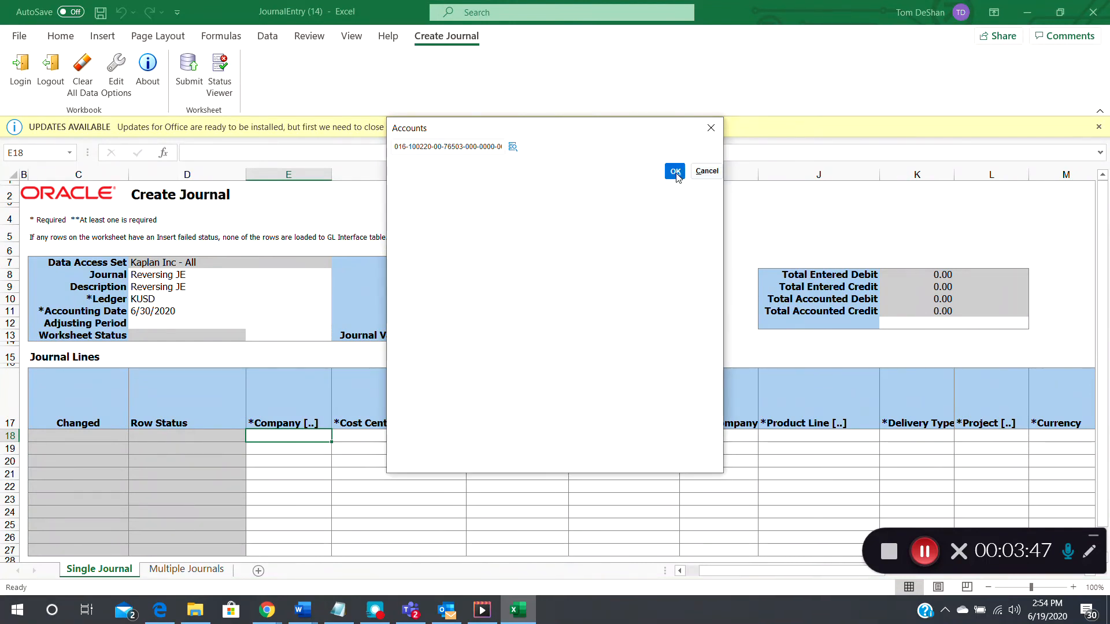
- Give line 18 currency USD and a 100 debit
click(1036, 438)
text(USD)
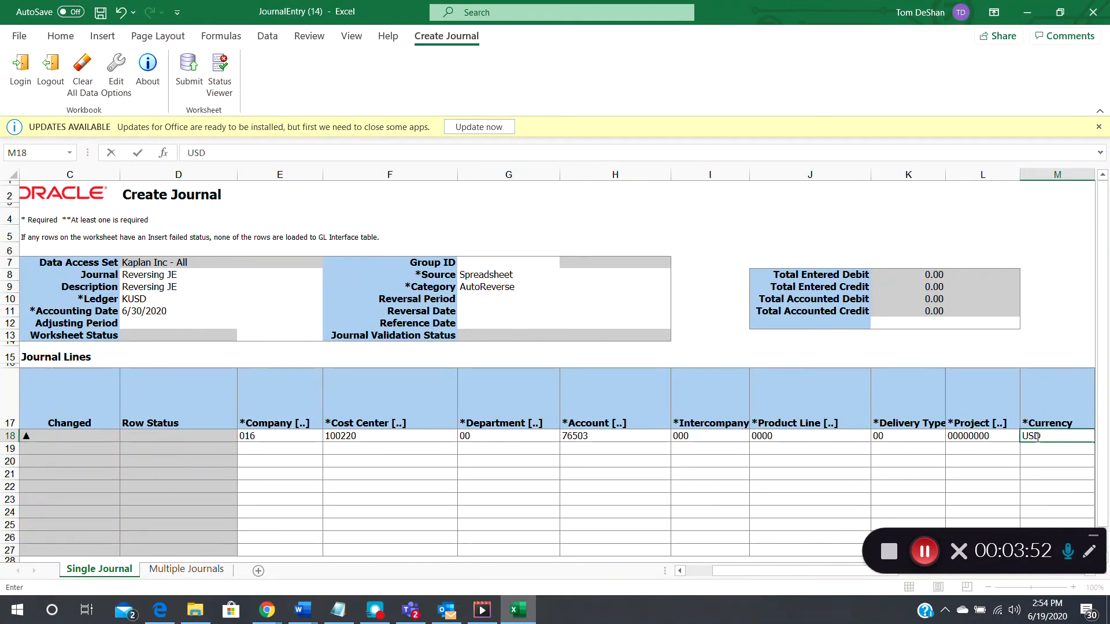
key(Tab)
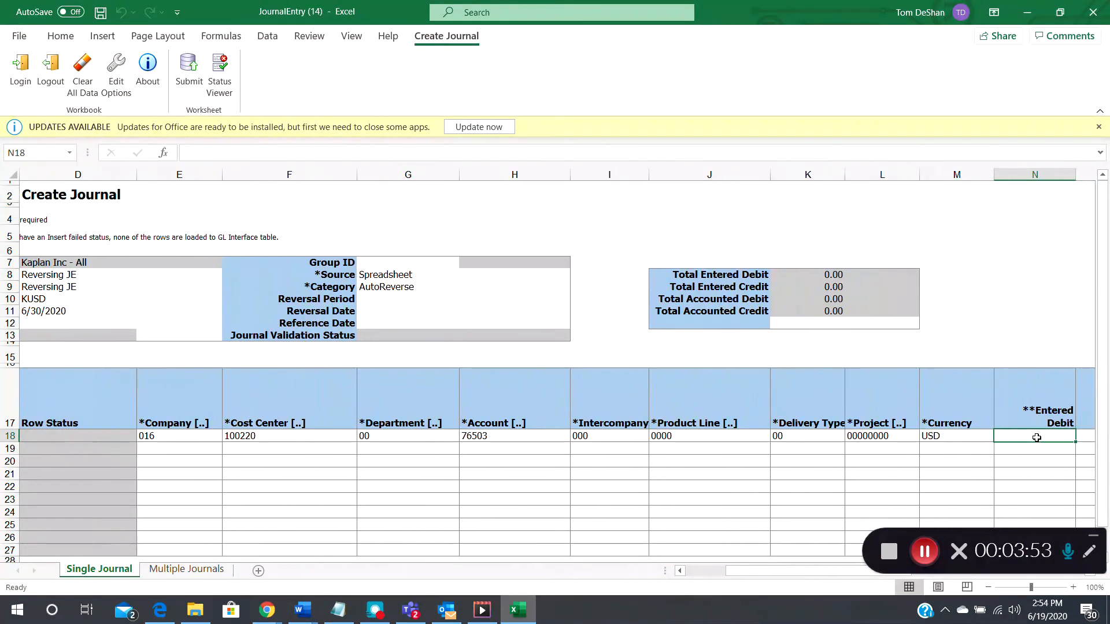
text(1)
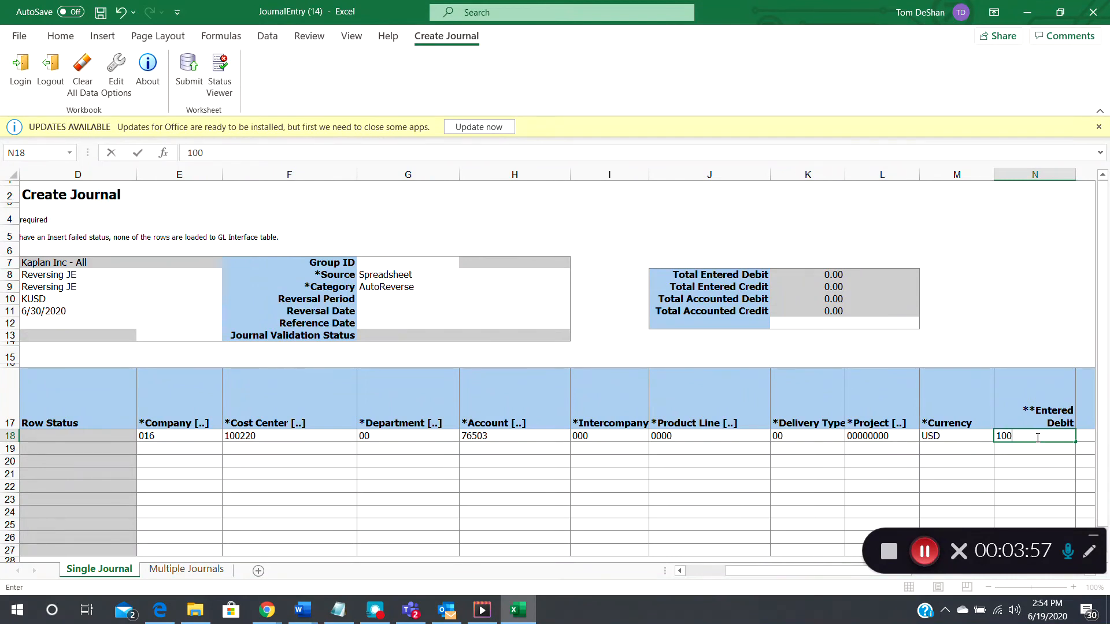
text(00)
key(Return)
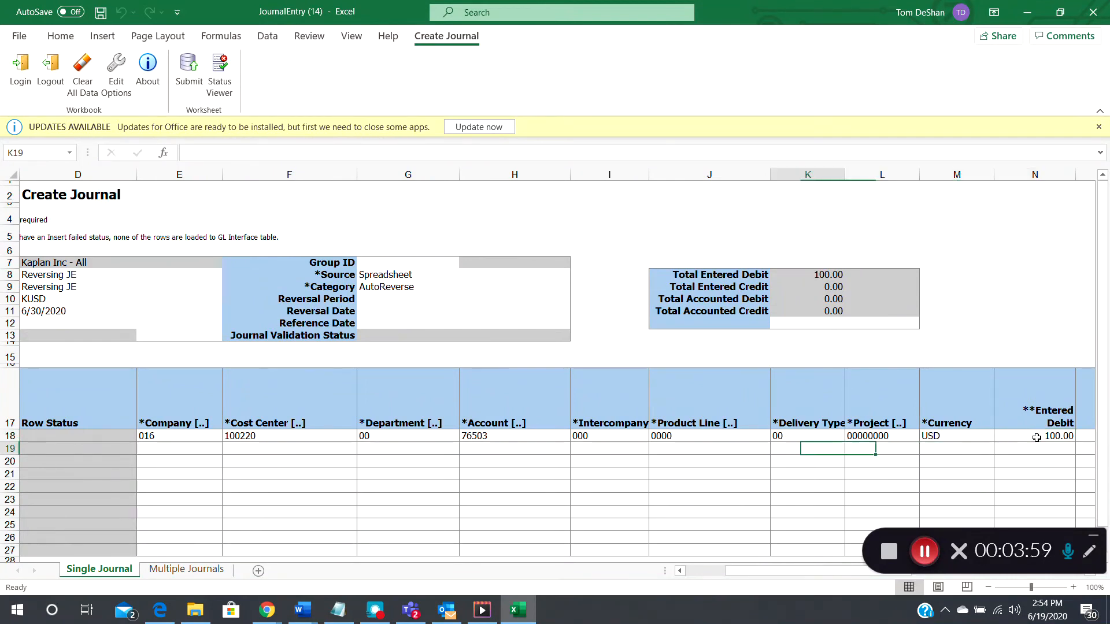
- Copy line 18's segments and currency into line 19 and enter a 100 credit
key(Right)
key(Up)
key(shift+Right)
key(shift+Right)
key(shift+Right)
key(shift+Right)
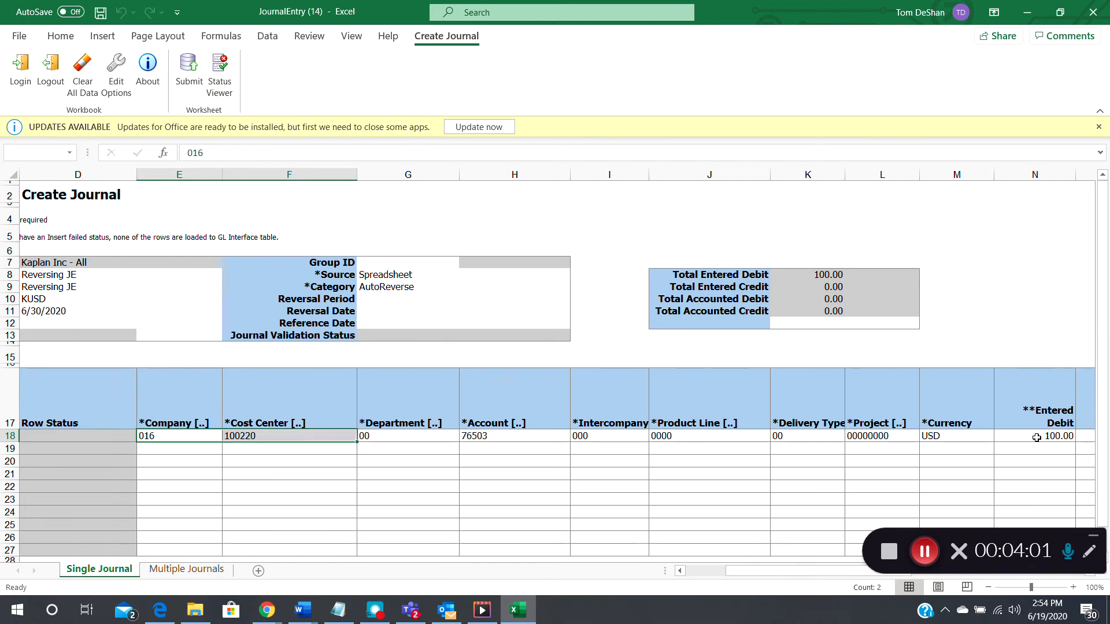
key(shift+Right)
key(shift+Right)
key(shift+Right)
key(shift+Right)
key(shift+Right)
key(shift+Left)
key(ctrl+c)
key(Down)
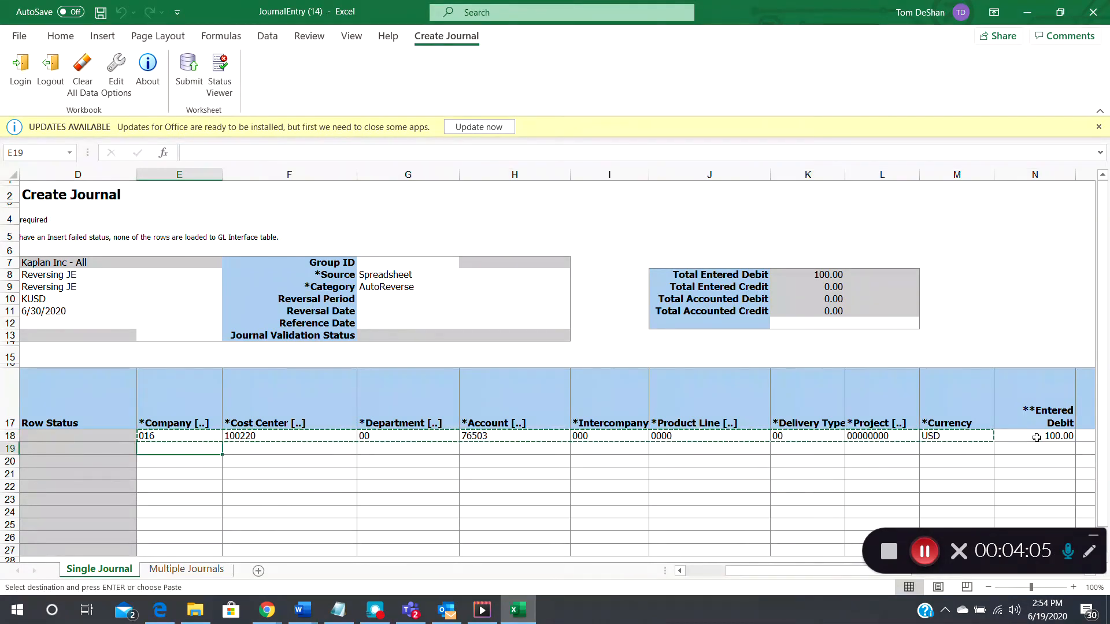
key(Return)
key(Right)
key(Right)
key(Right)
key(Right)
key(Right)
key(Right)
key(Right)
key(Right)
key(Right)
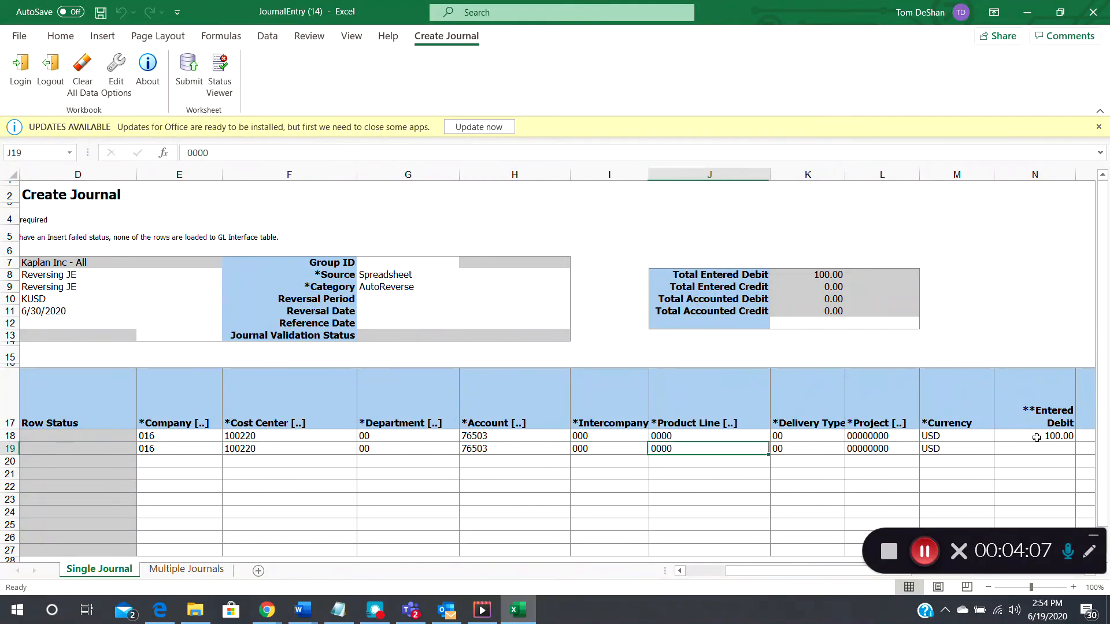
key(Right)
text(100)
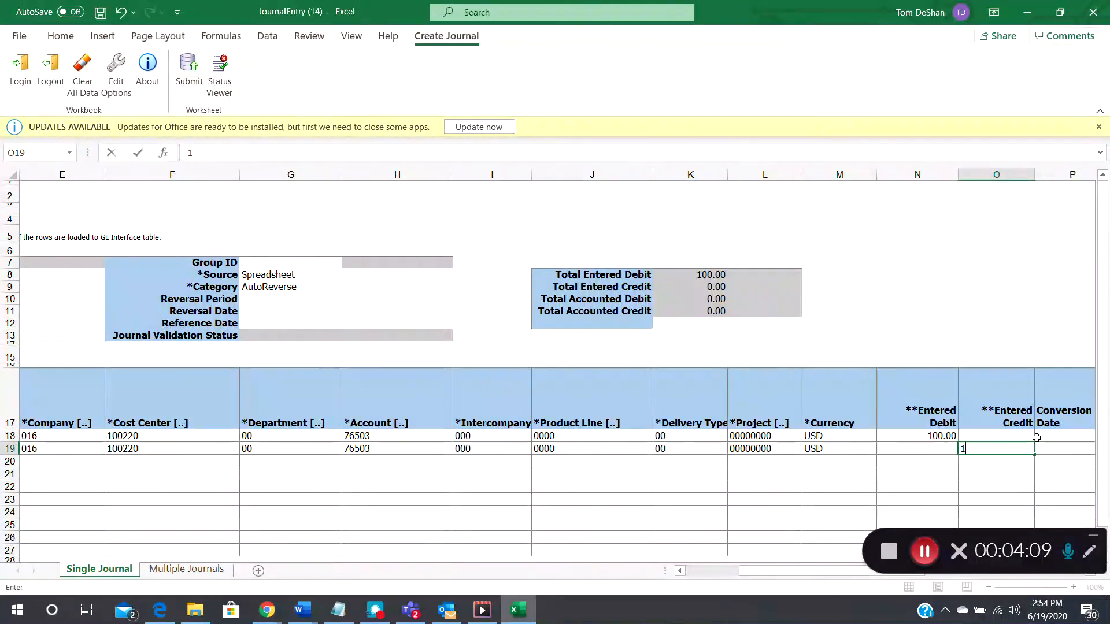
key(Left)
key(Left)
key(Left)
key(Left)
key(Left)
key(Left)
key(Left)
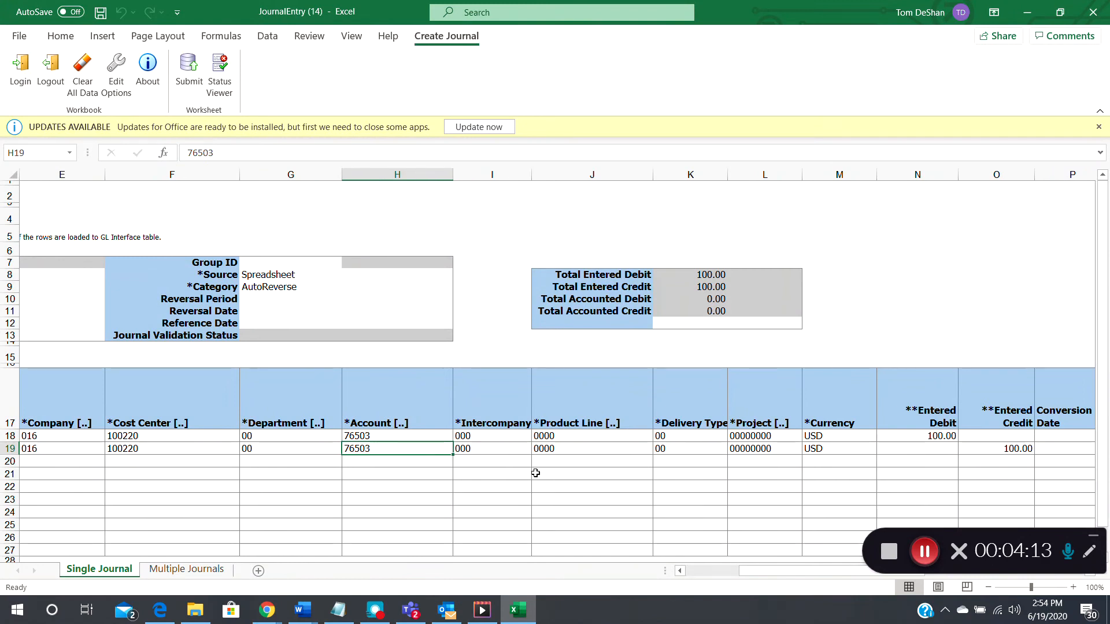
- Replace line 19's natural account with 10010 Petty Cash via the account lookup
double_click(414, 449)
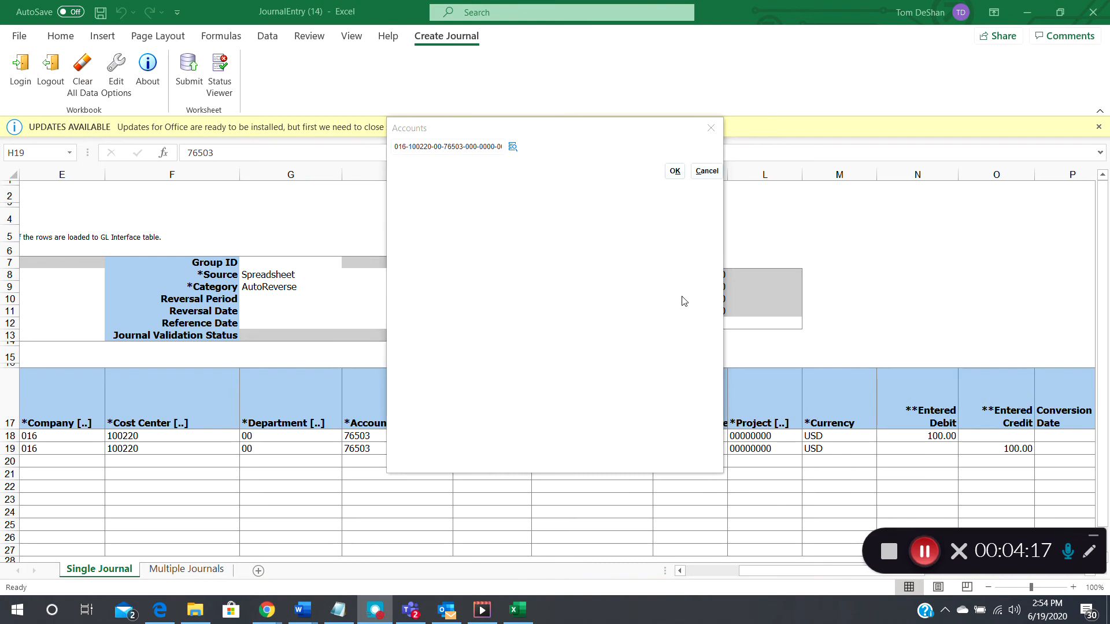
click(512, 146)
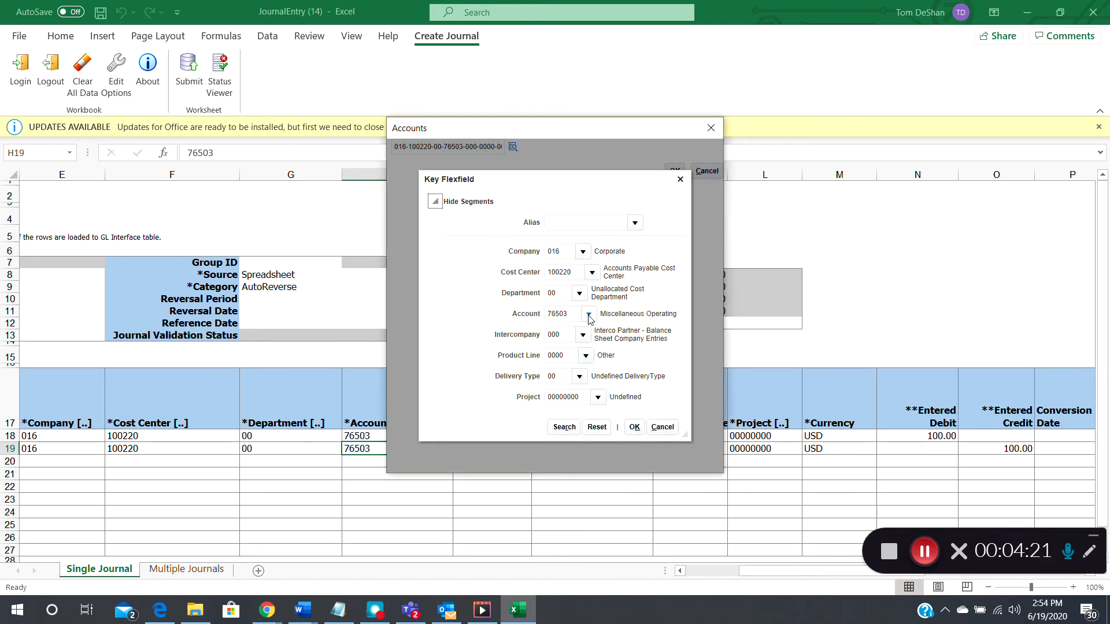
click(588, 314)
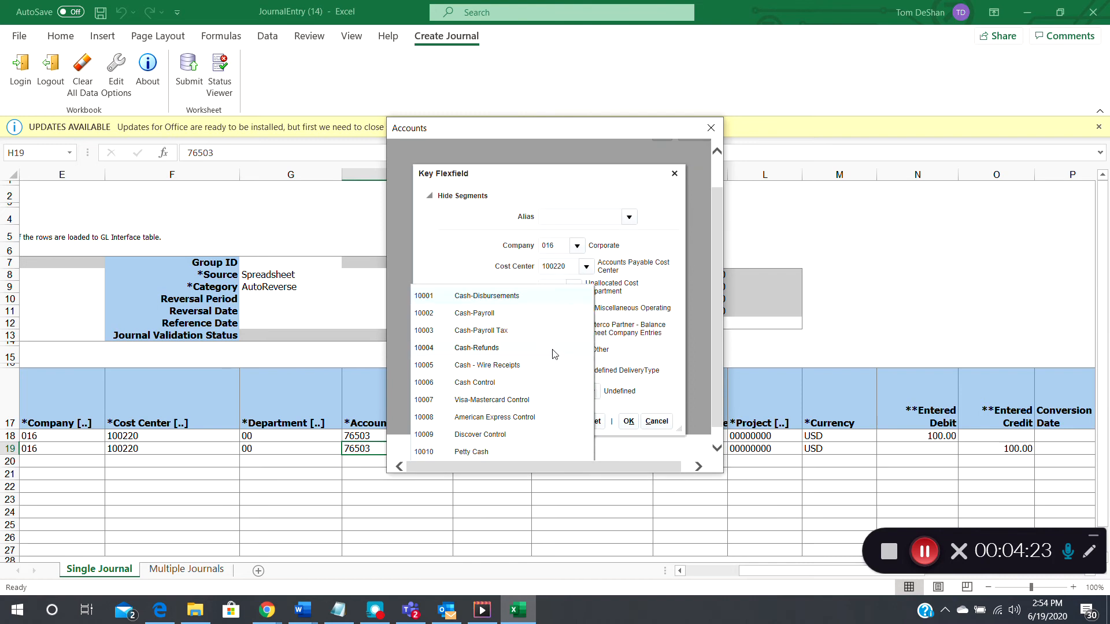
click(501, 453)
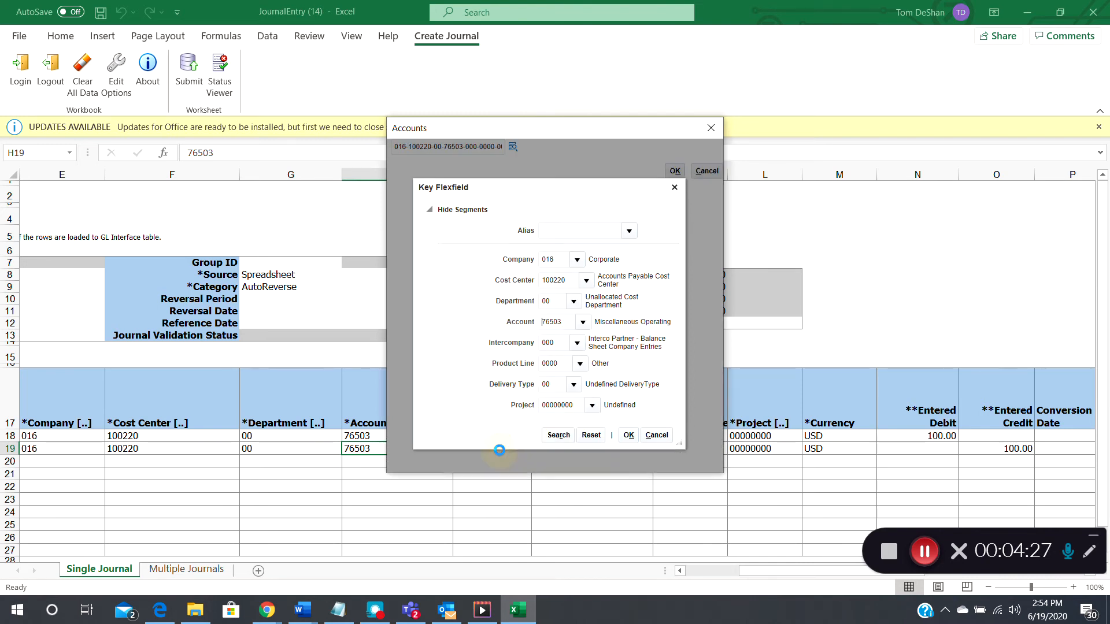
click(635, 427)
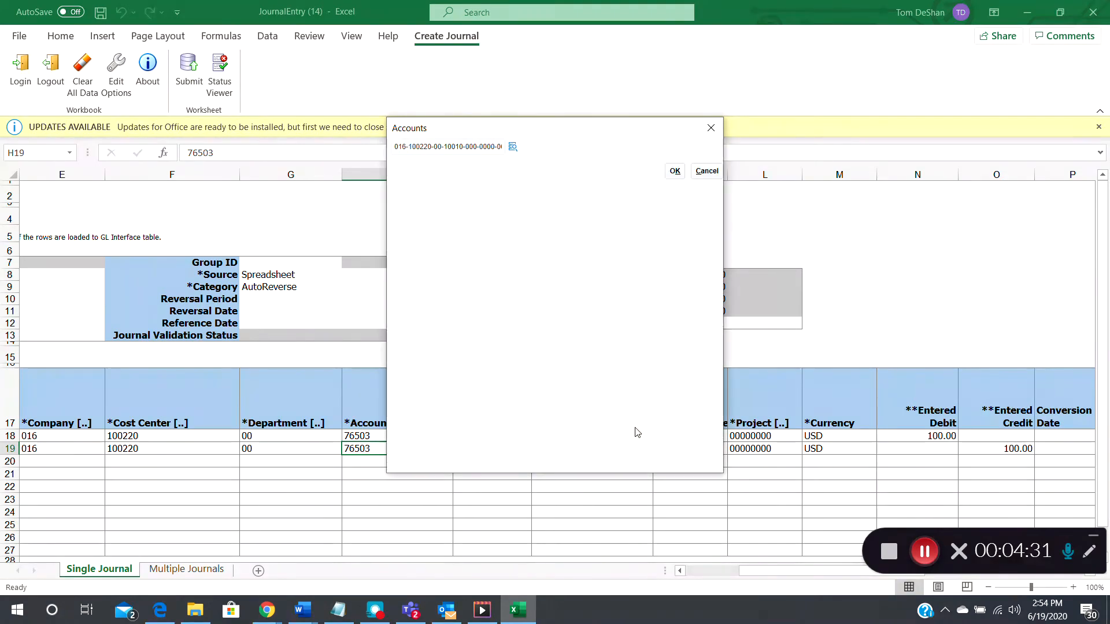
click(674, 171)
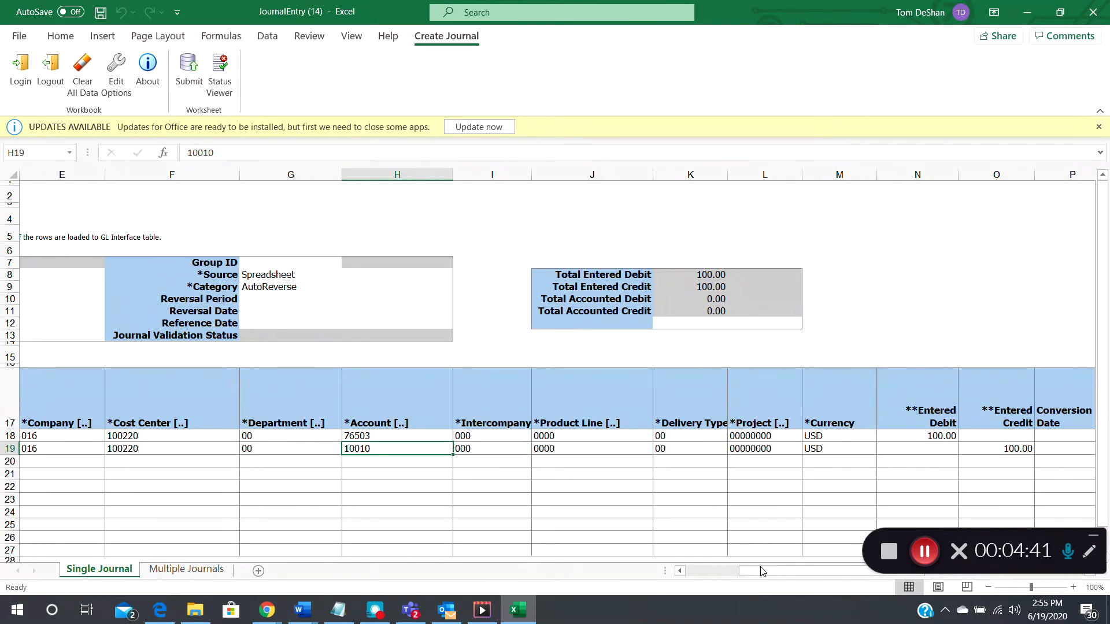
- Submit the Reversing JE journal with the Submit Journal Import and Posting option
drag(763, 573, 710, 572)
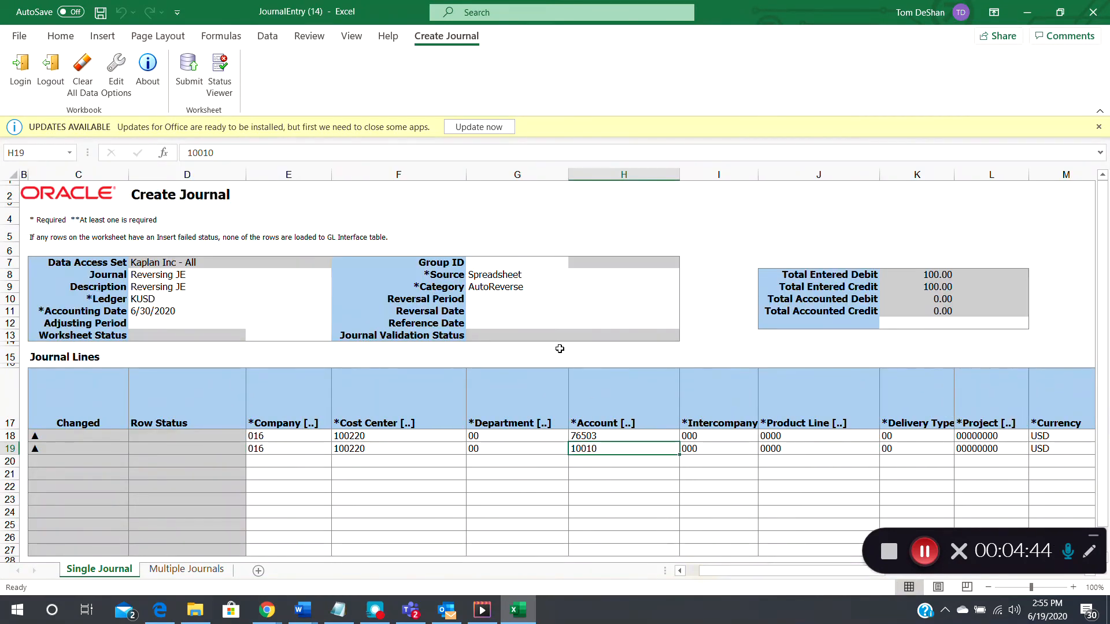
click(497, 288)
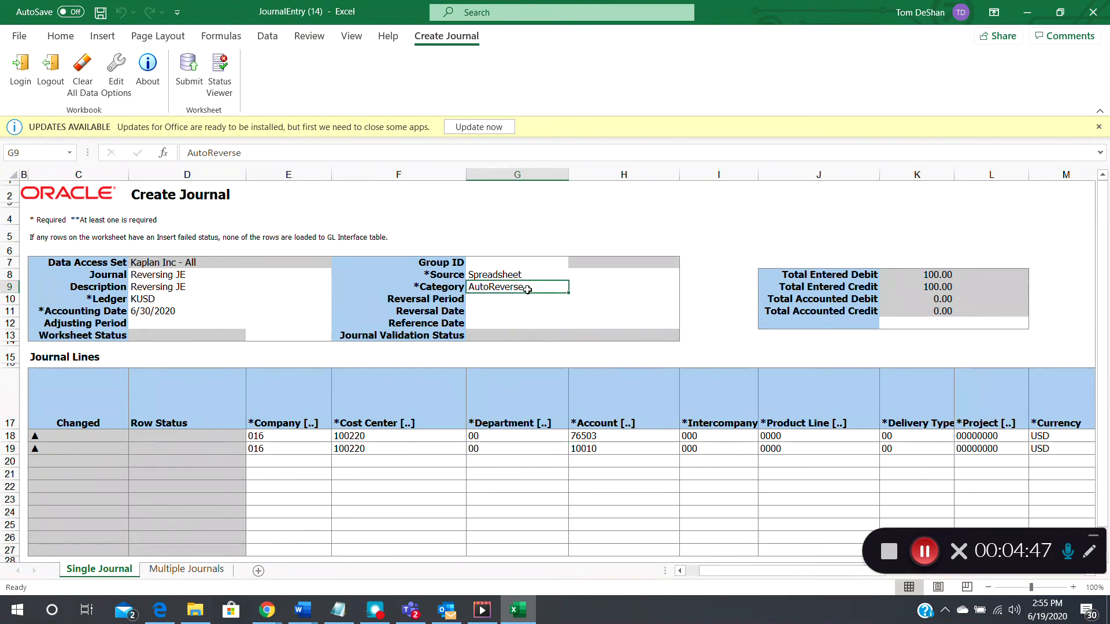
click(189, 68)
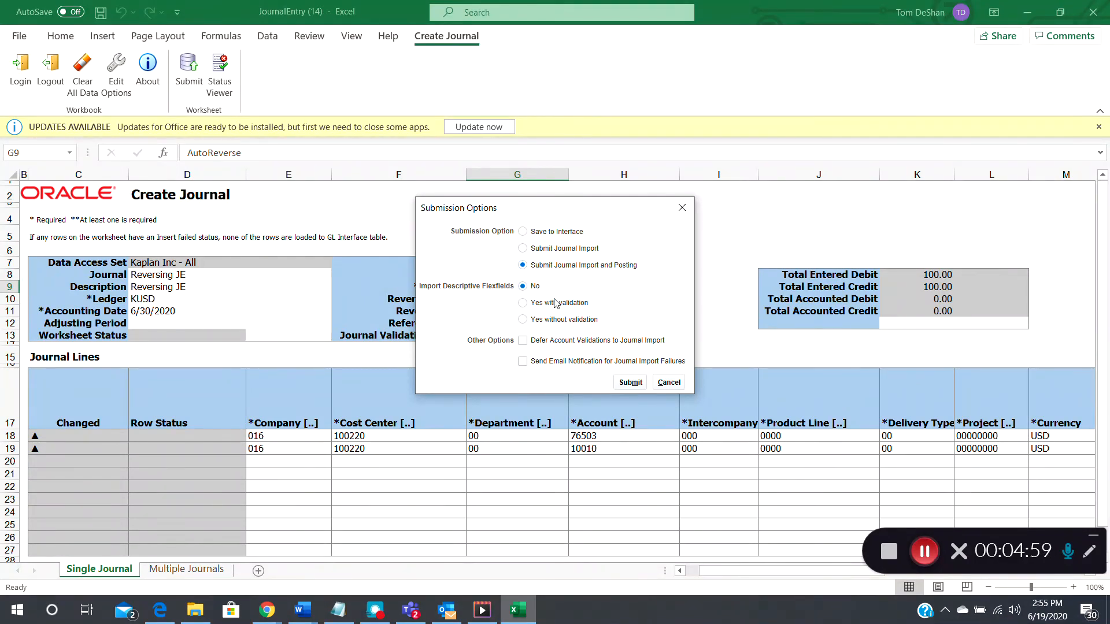
click(631, 384)
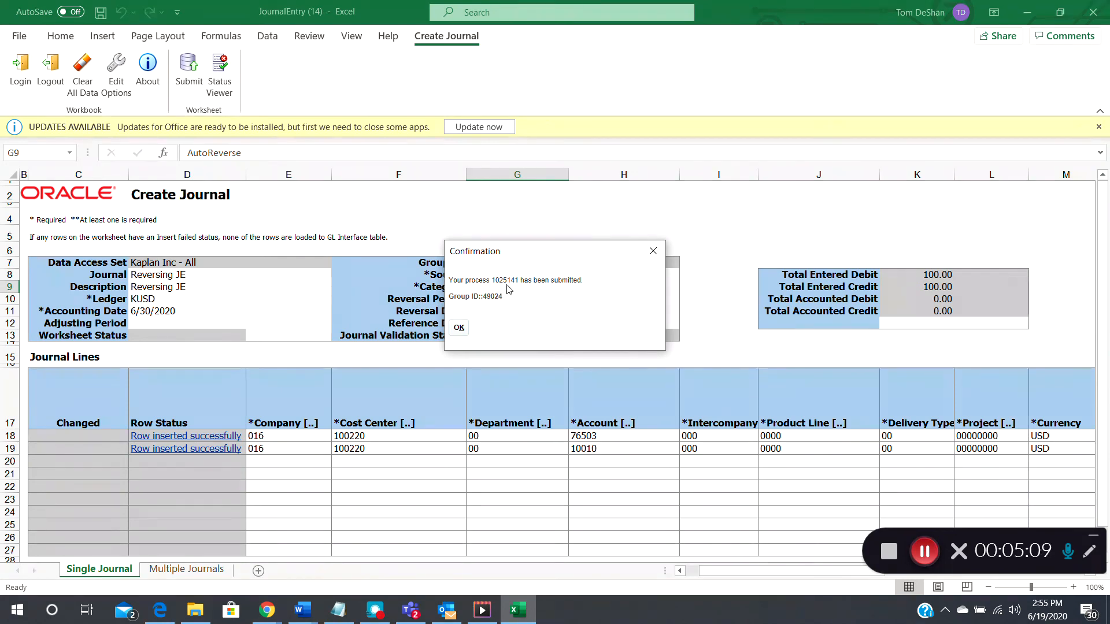
- Close the confirmation, copy the journal name 'Reversing JE', and return to the Oracle Journals page
click(459, 328)
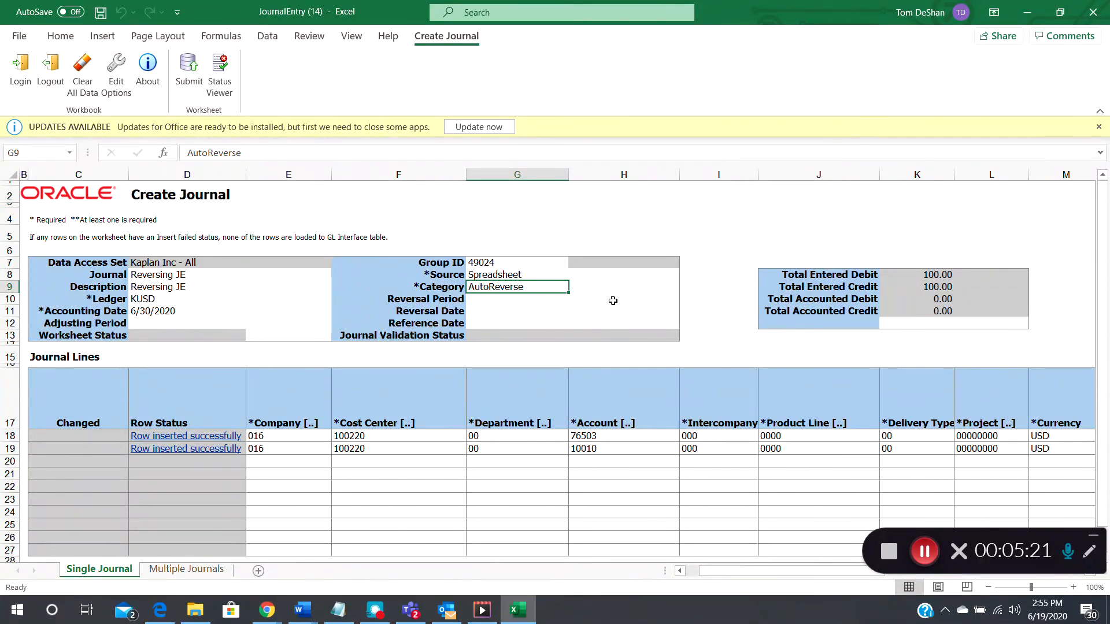
click(168, 279)
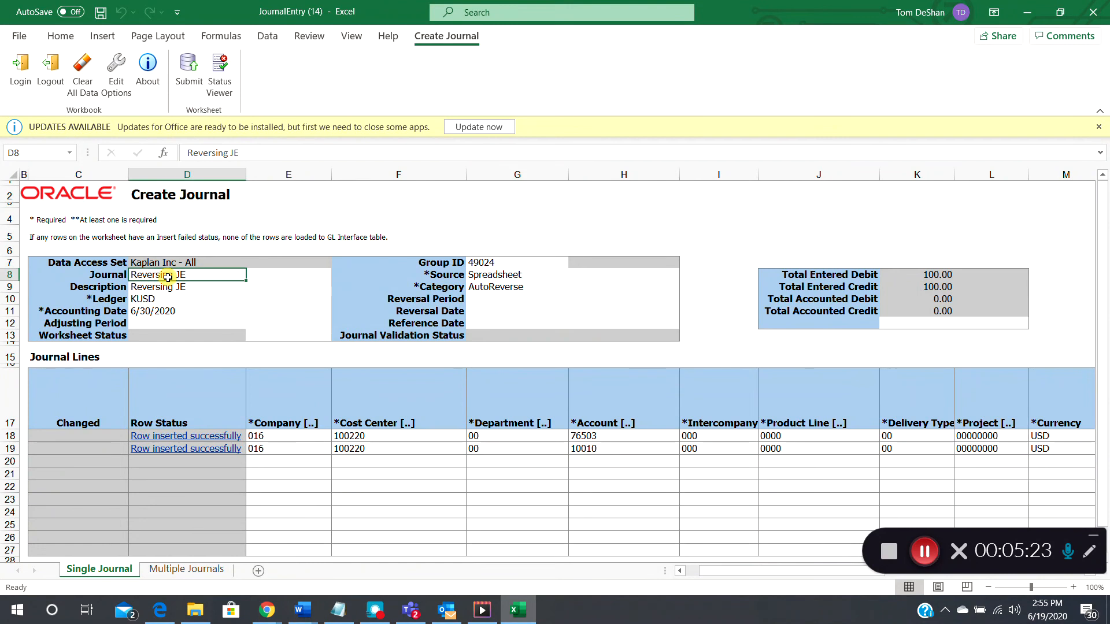
key(ctrl+c)
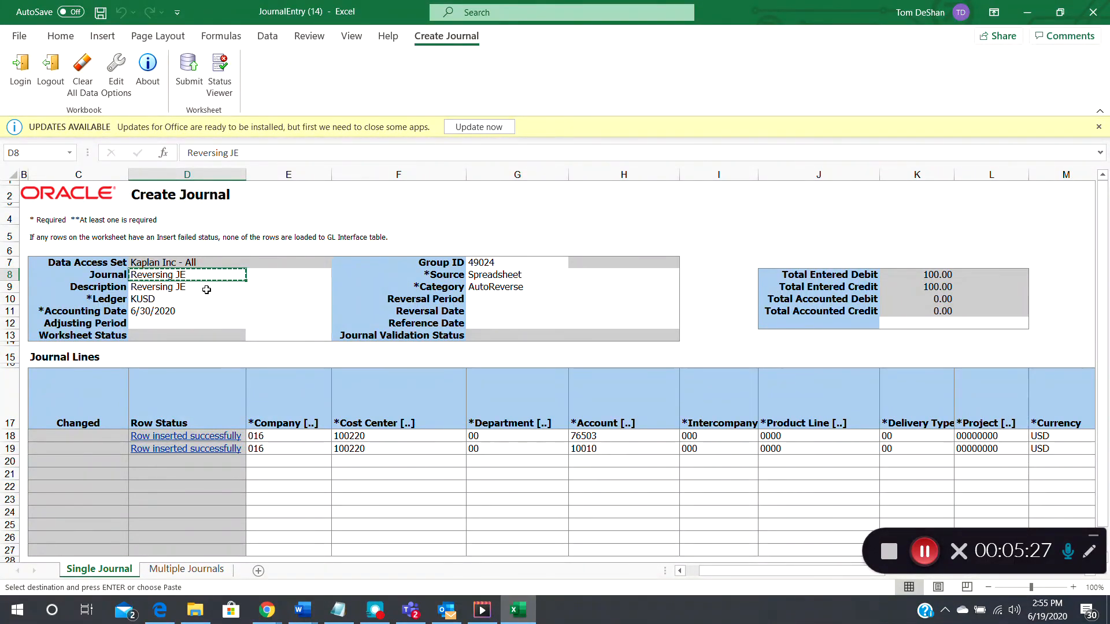
key(alt+Tab)
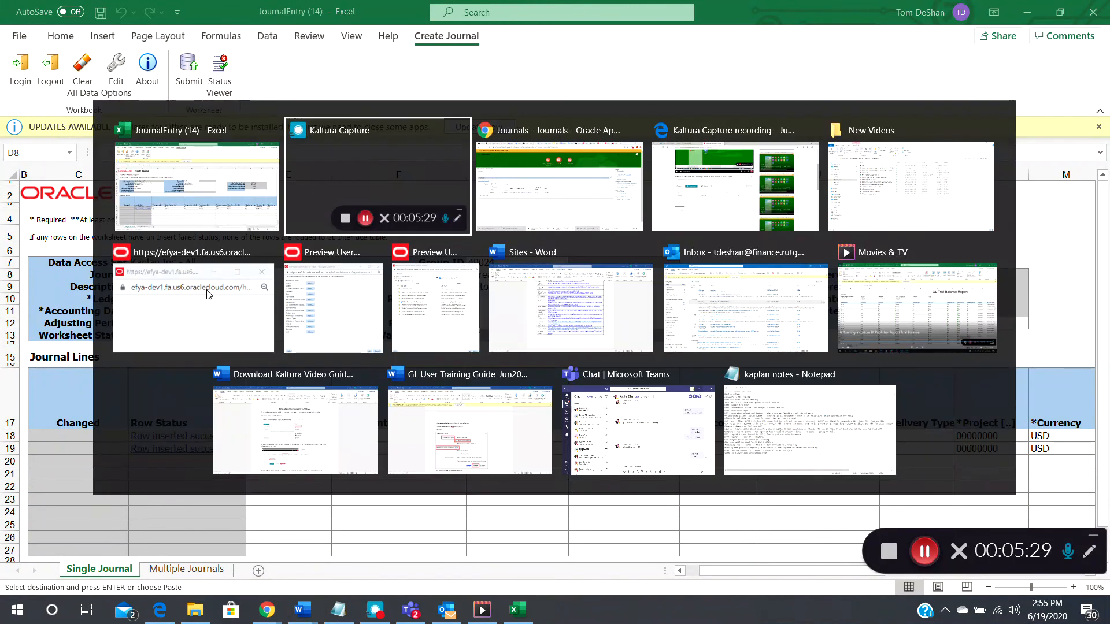
click(208, 292)
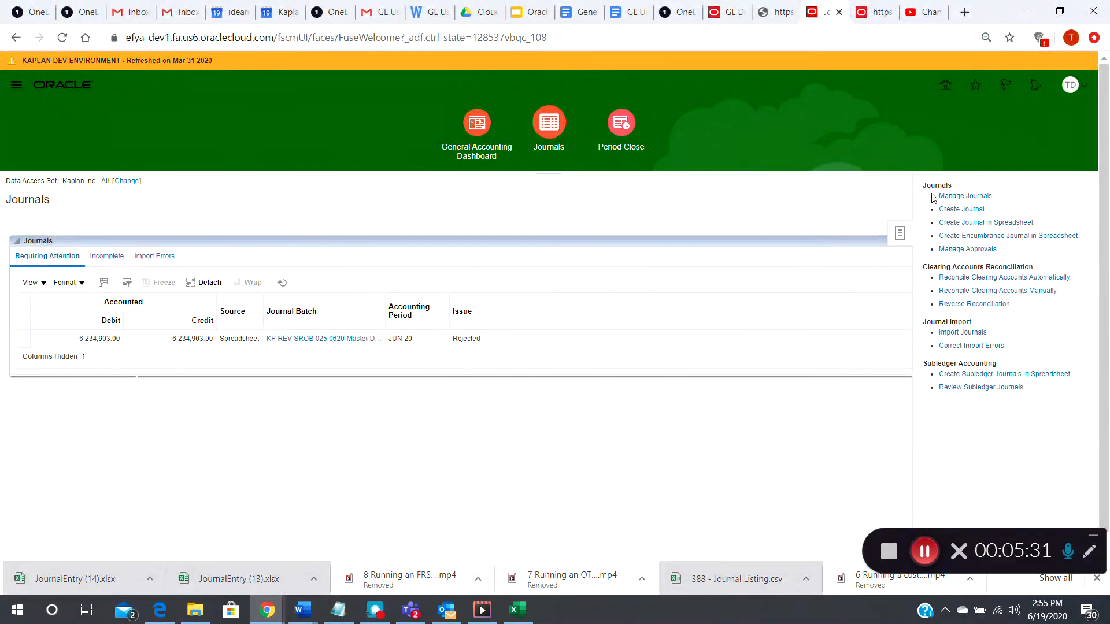
- Search Manage Journals for 'Reversing JE' and open the JUN-20 Reversing JE AutoReverse journal
click(954, 195)
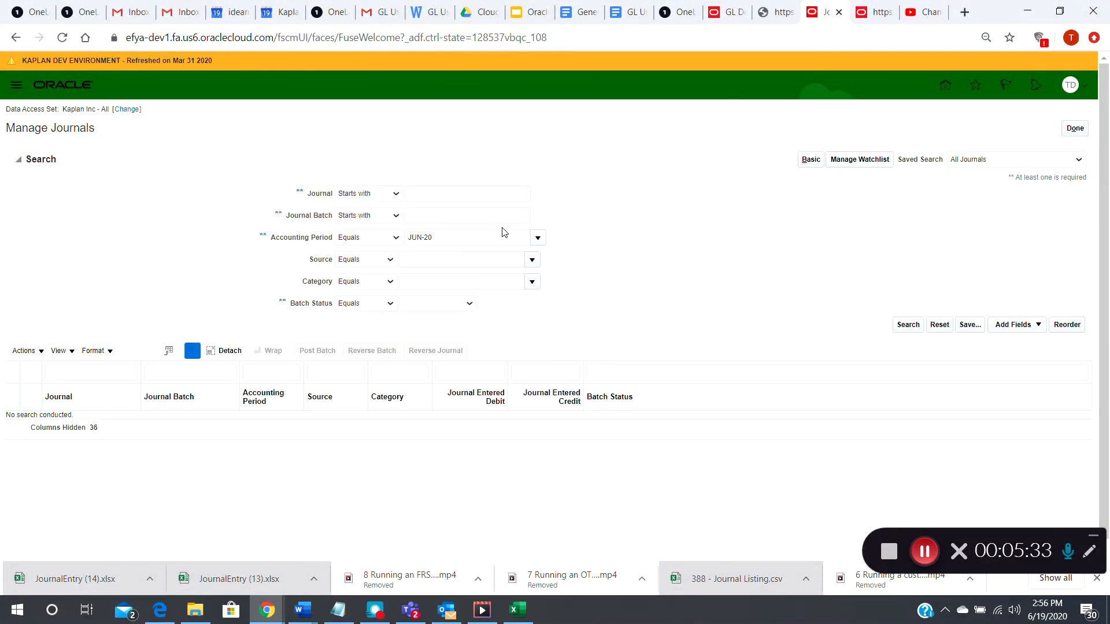
click(433, 194)
text(Reversing JE)
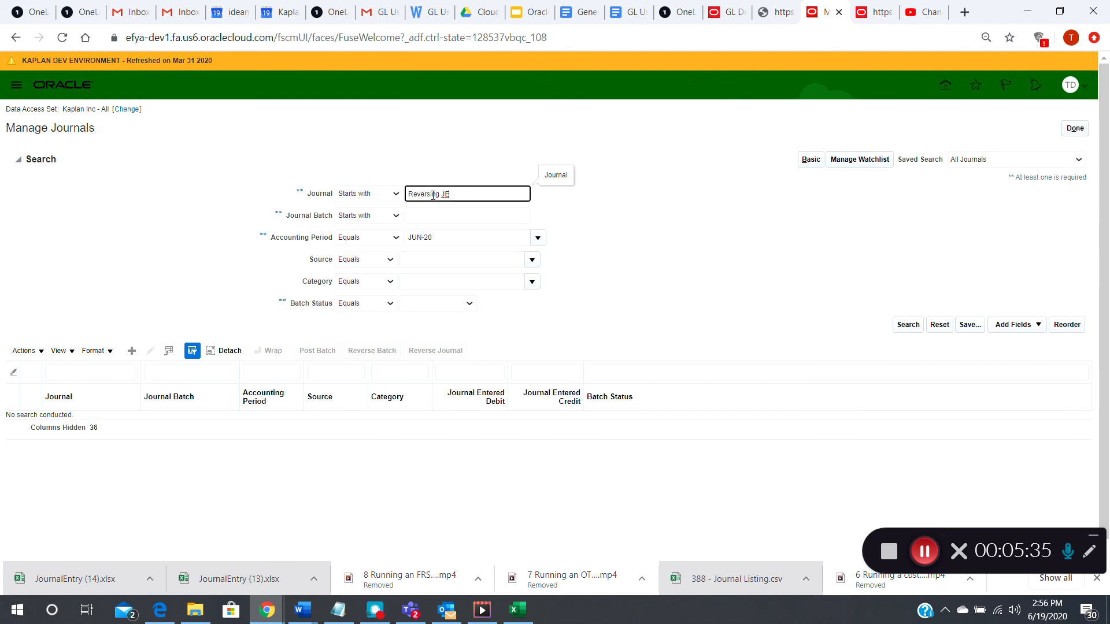
click(923, 554)
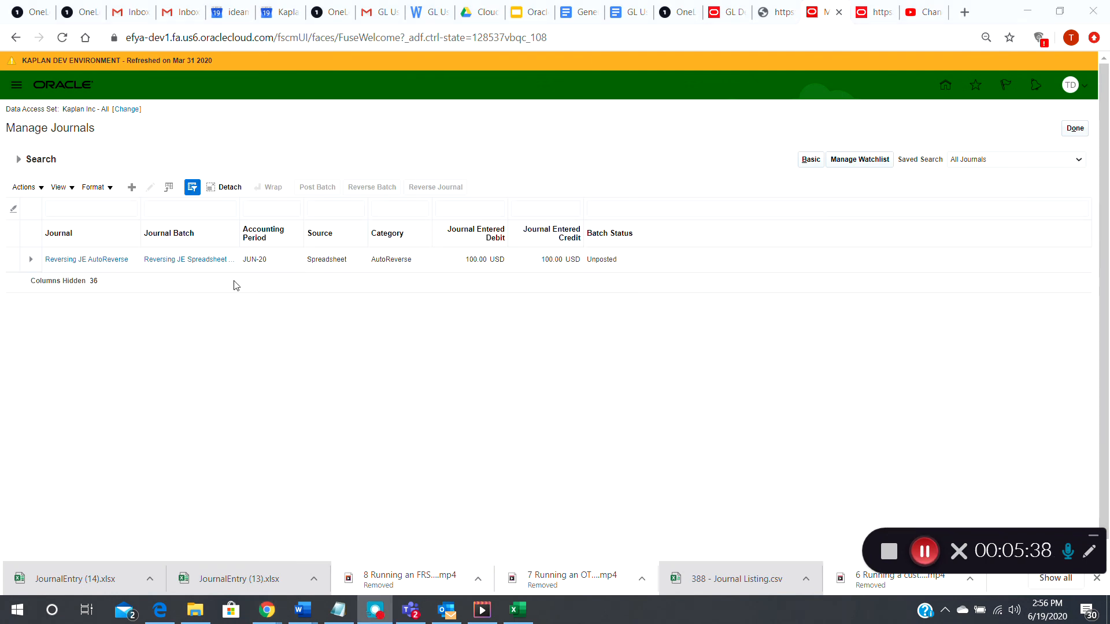
click(91, 260)
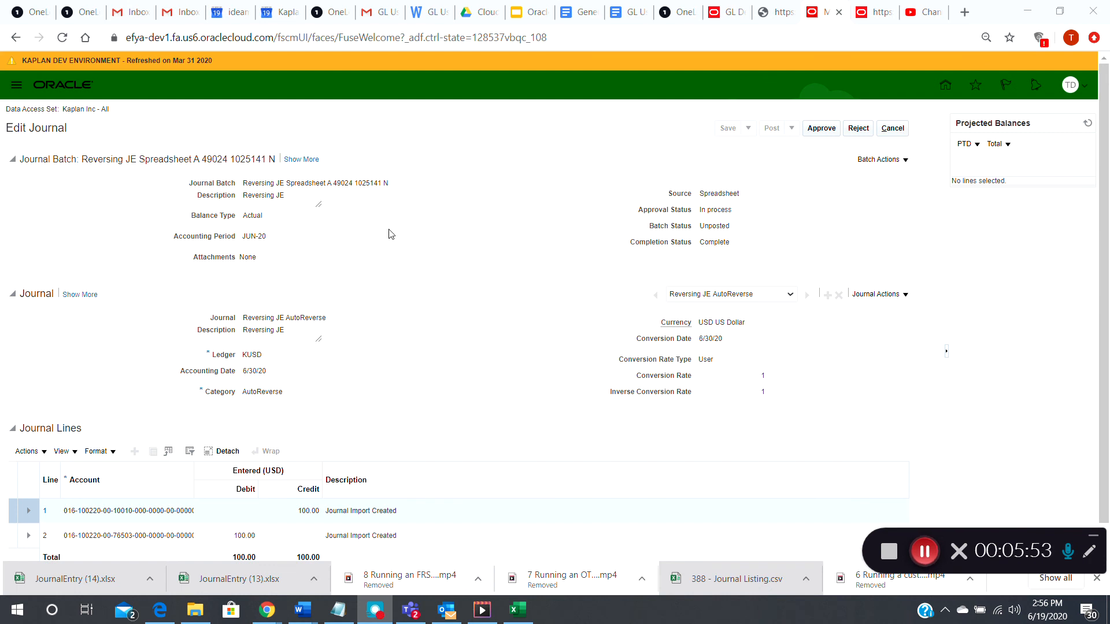
- Expand the batch and journal details to show reversal to JUL-20 using Switch DR or CR
click(301, 159)
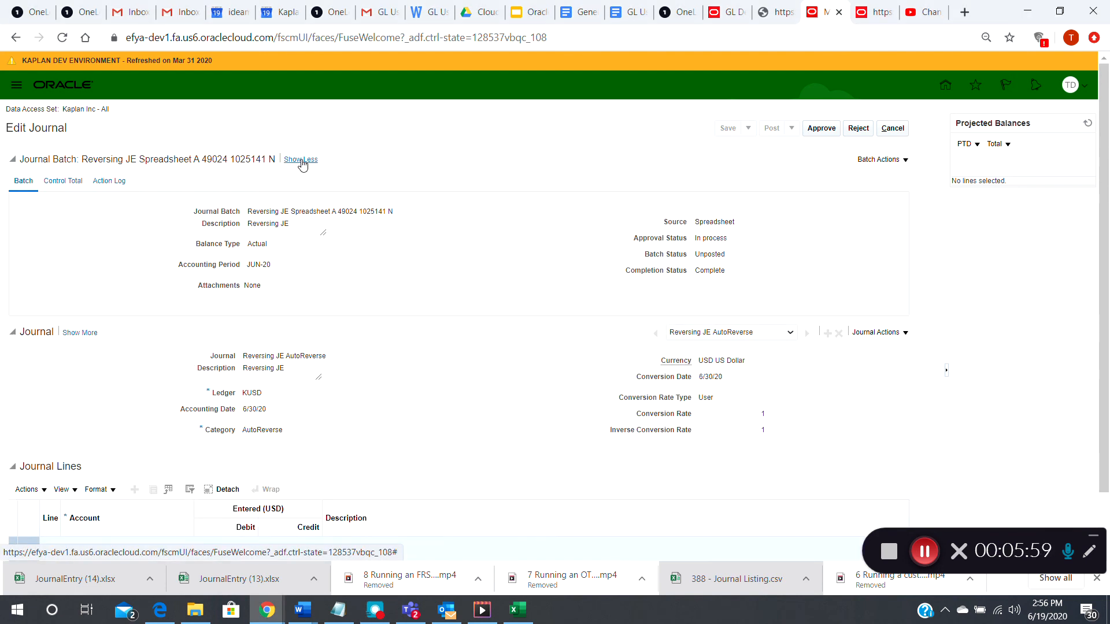
click(80, 333)
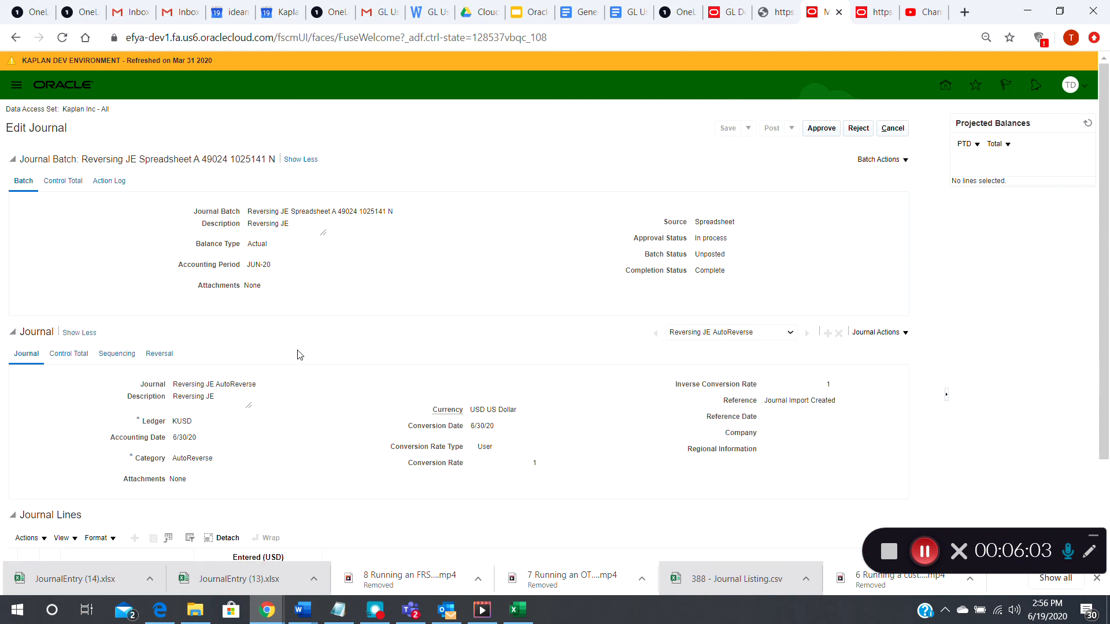
click(158, 353)
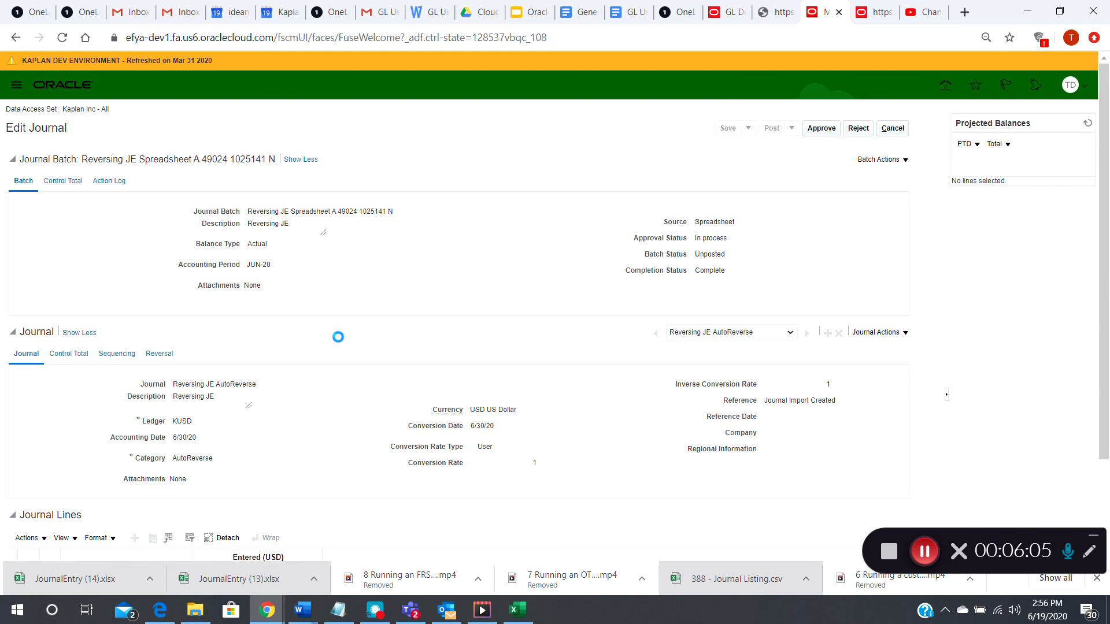